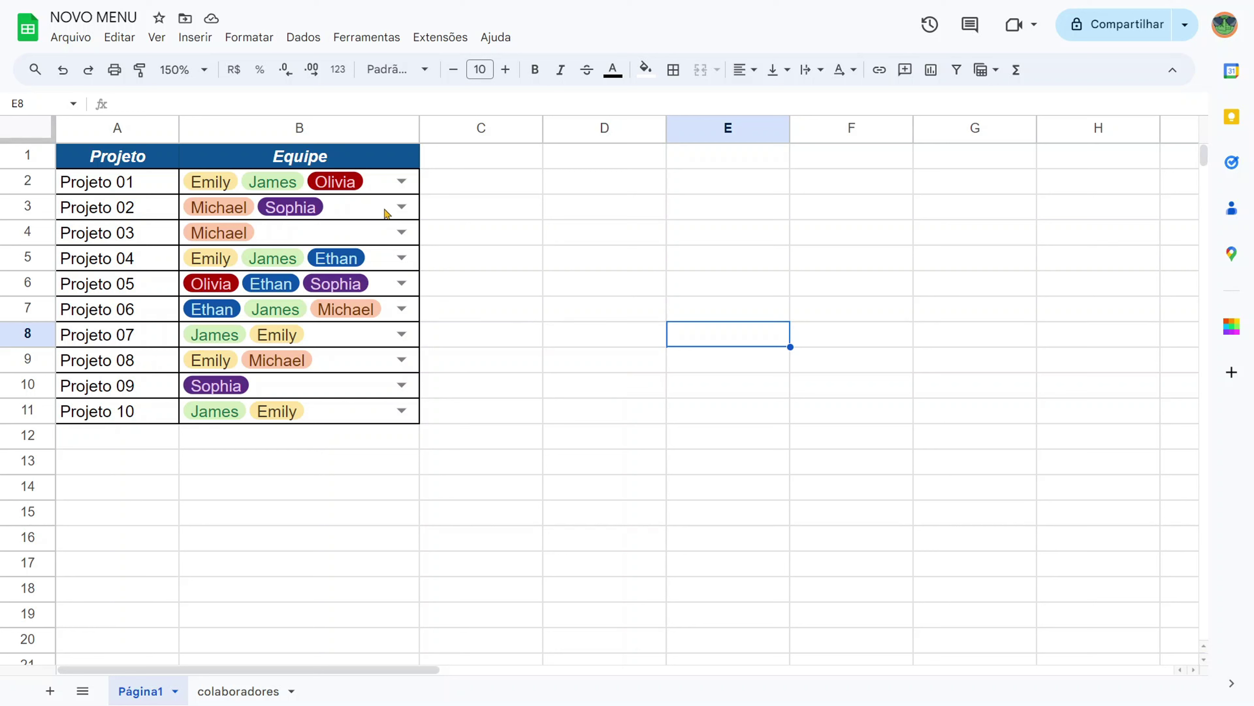
# Step: Swap Projeto 01's team chip from Michael to Ethan and widen the Equipe column
pyautogui.click(401, 181)
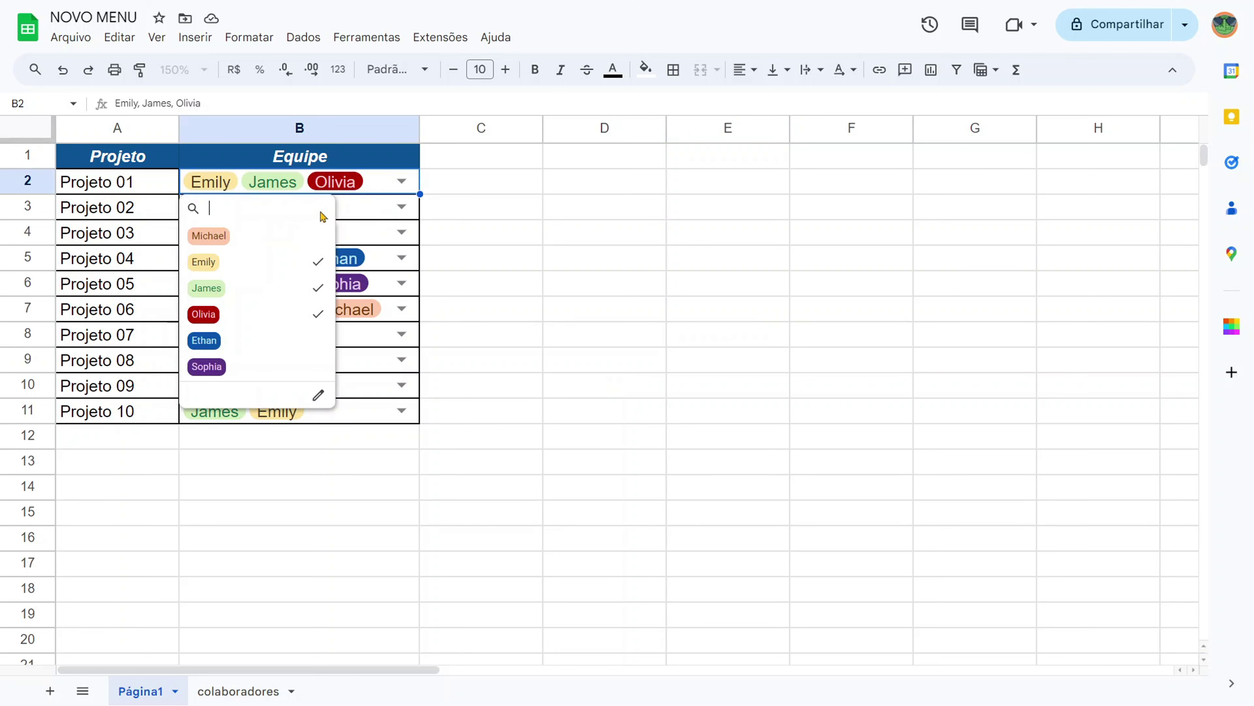
pyautogui.click(265, 247)
pyautogui.click(265, 247)
pyautogui.click(247, 343)
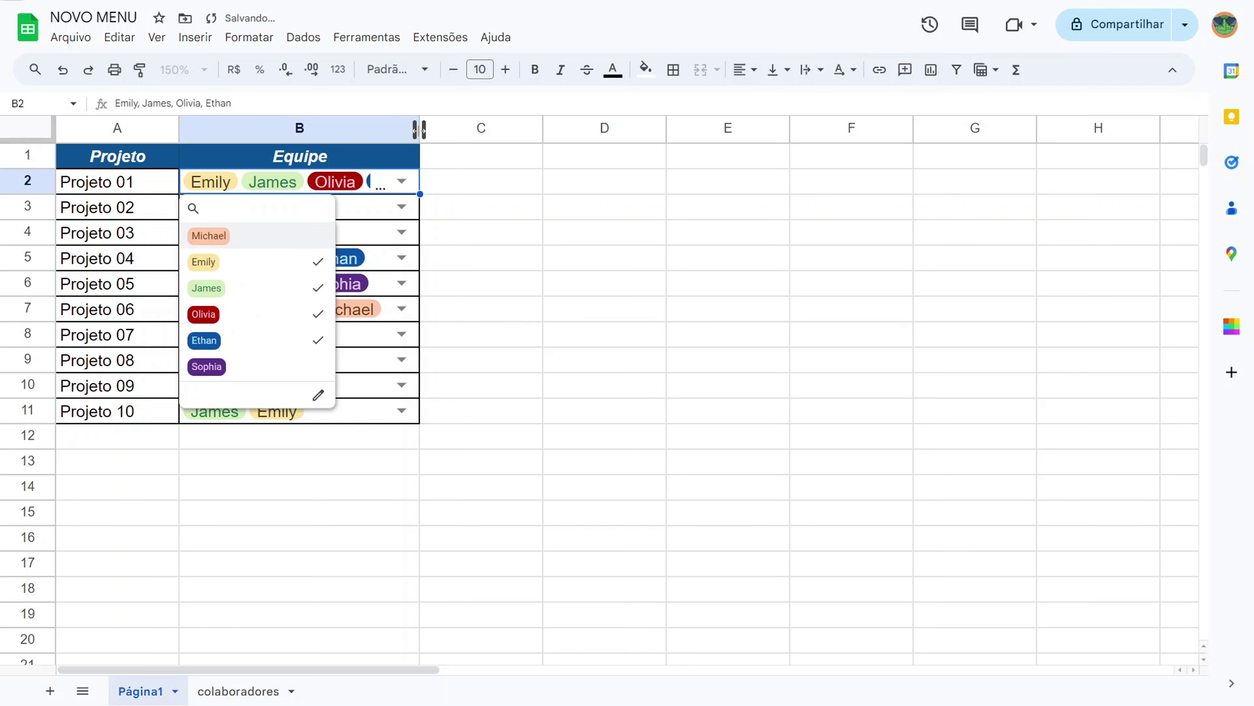
pyautogui.moveTo(419, 130); pyautogui.dragTo(462, 129)
pyautogui.click(583, 309)
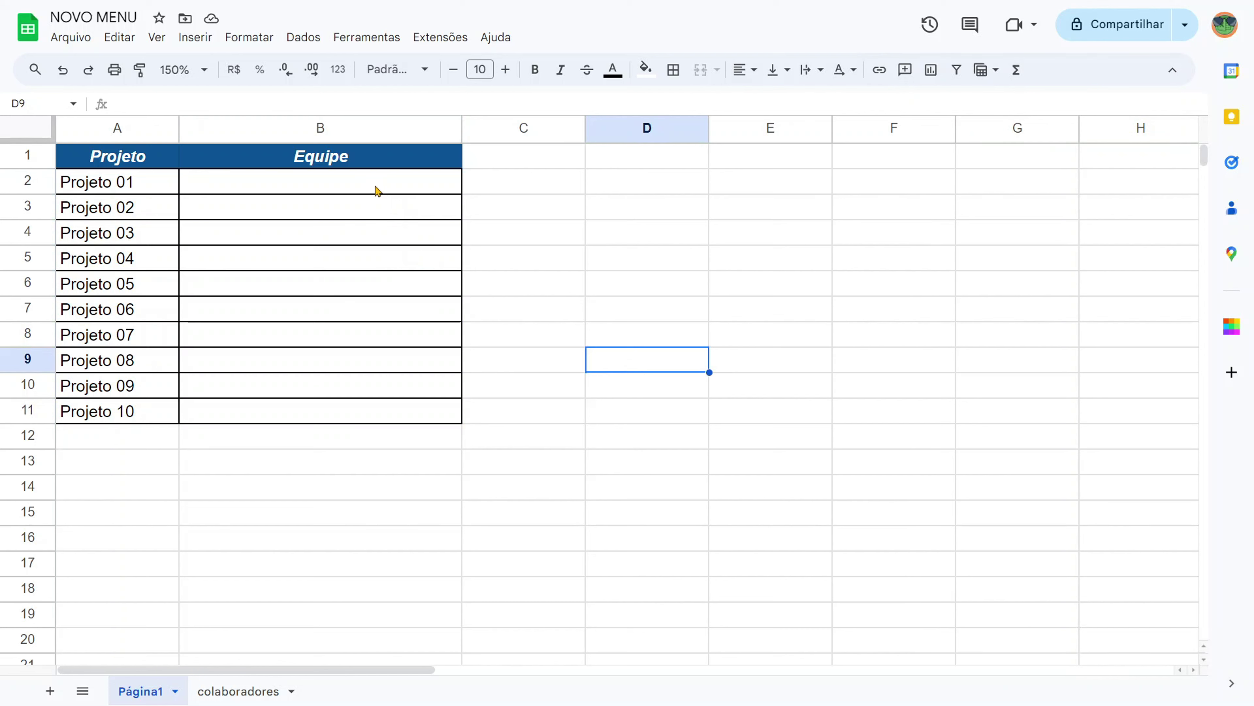
# Step: Add a data validation rule to B2:B11 using Menu suspenso (de um intervalo)
pyautogui.moveTo(378, 187); pyautogui.dragTo(386, 415)
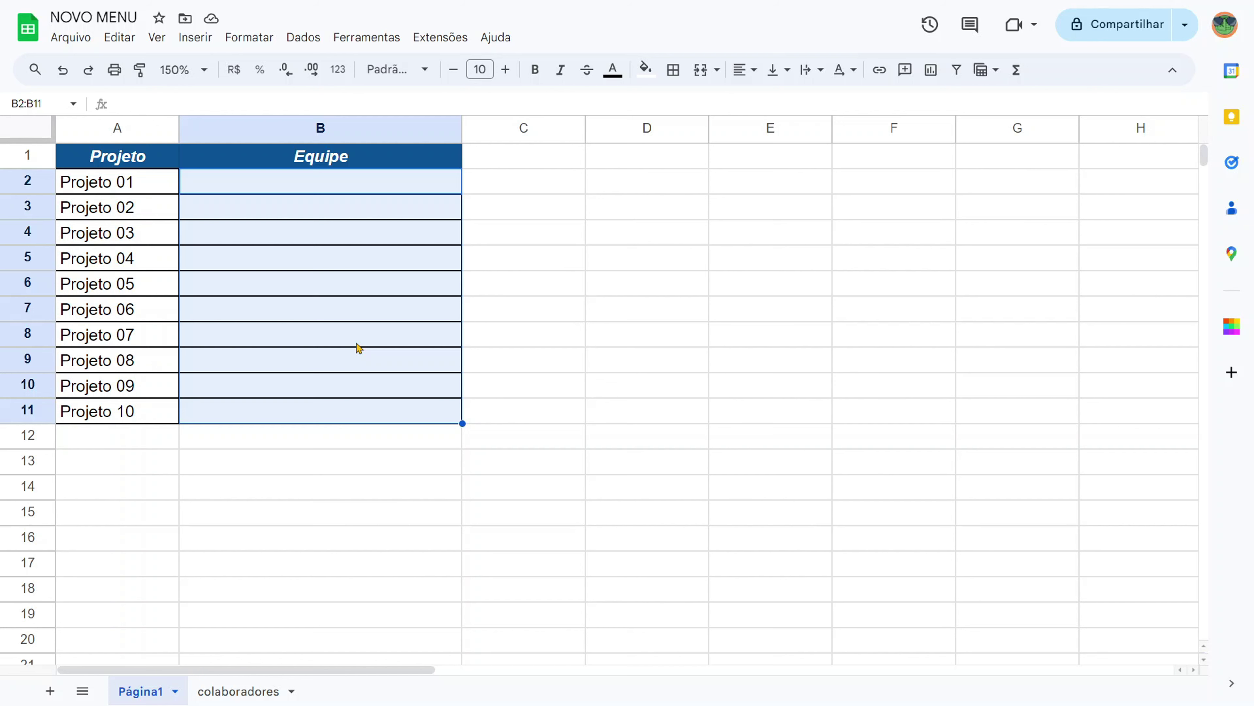
pyautogui.click(303, 37)
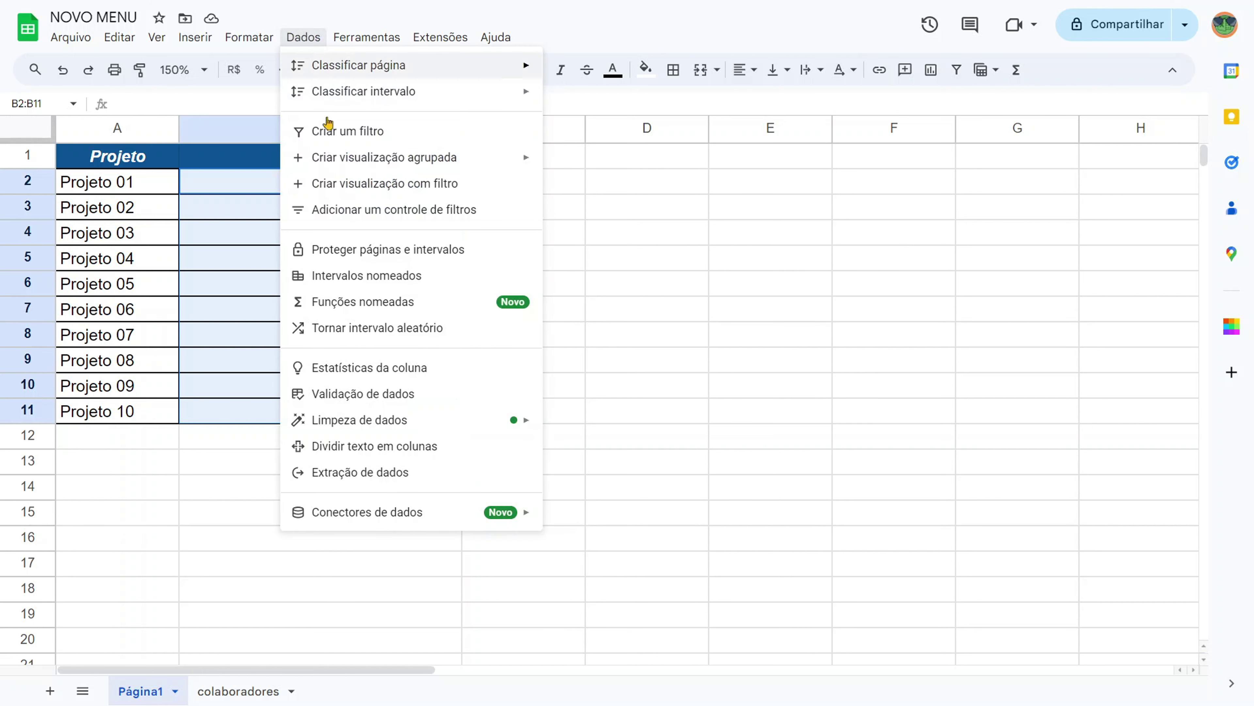
pyautogui.click(413, 395)
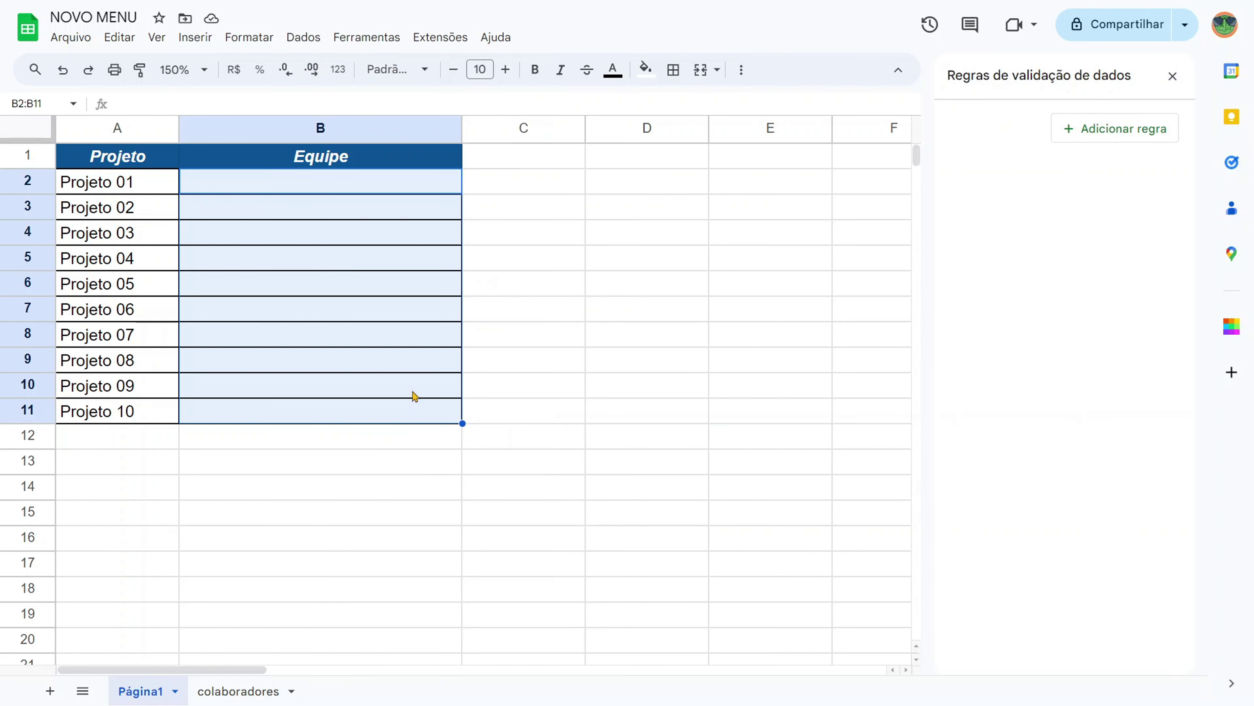
pyautogui.click(1096, 144)
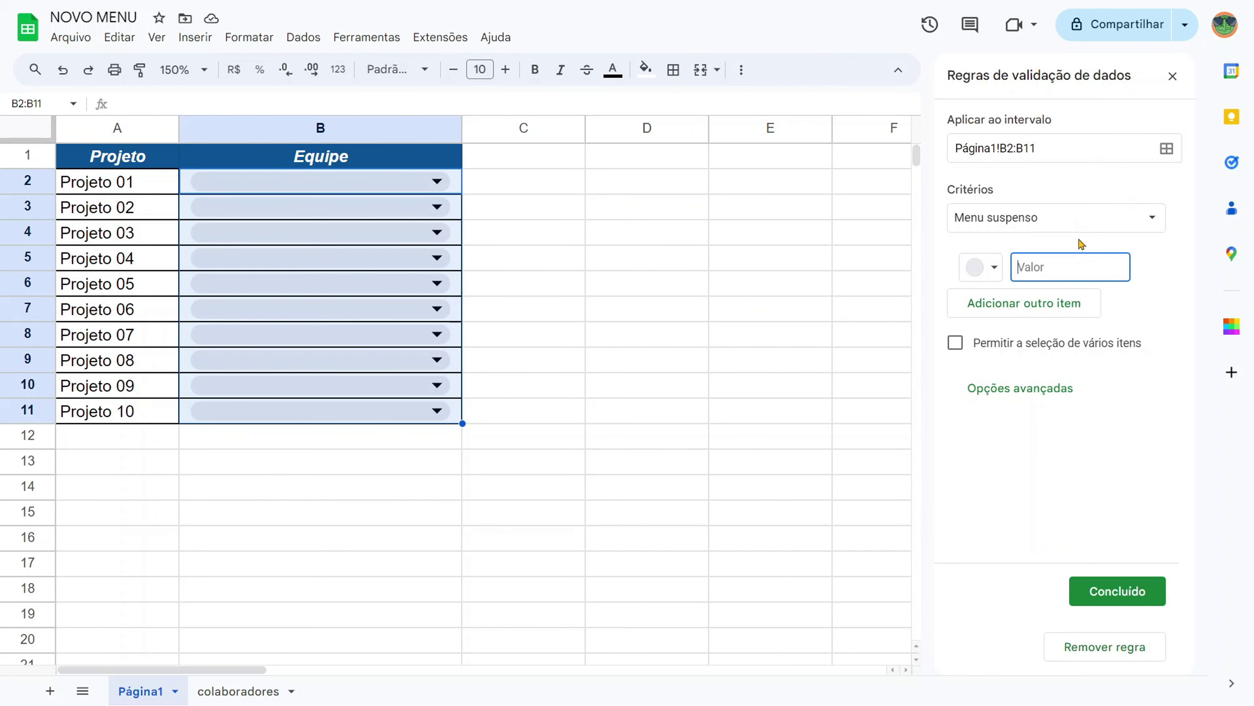
pyautogui.click(1083, 227)
pyautogui.click(1067, 246)
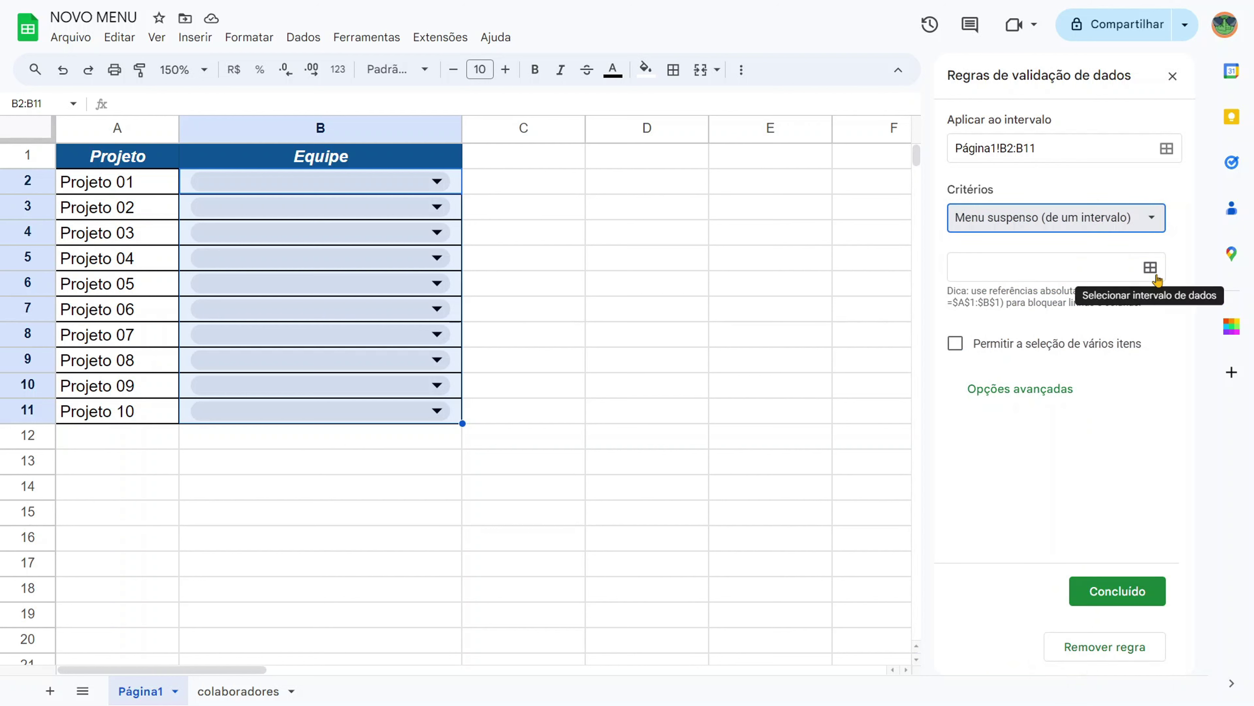
pyautogui.click(1151, 268)
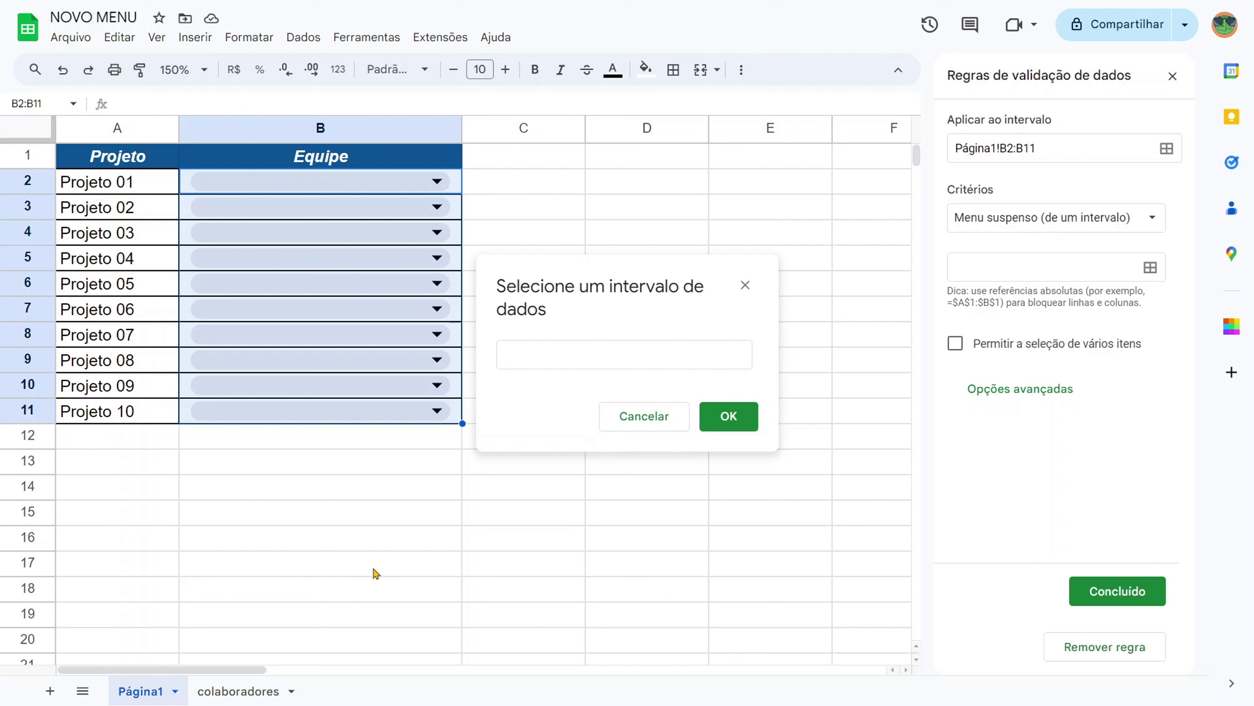
# Step: Set the dropdown source to colaboradores!A1:A5 (Michael to Ethan) and return to Página1
pyautogui.click(243, 692)
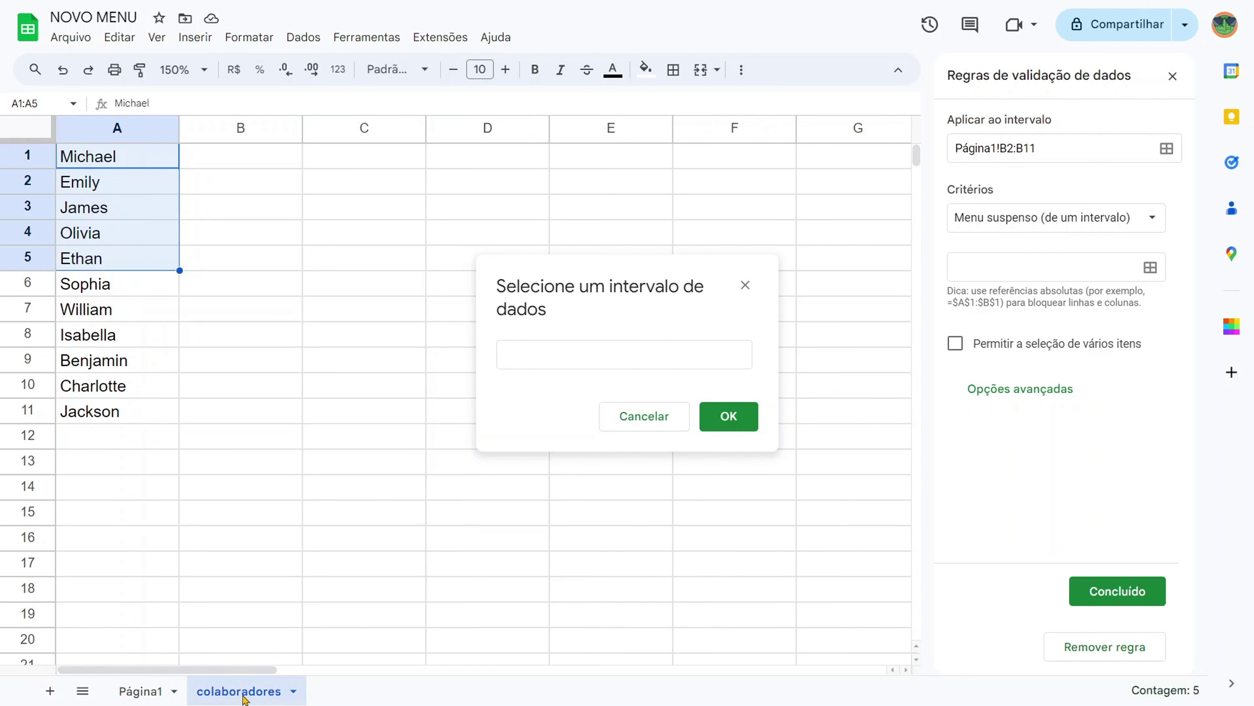
pyautogui.moveTo(130, 157); pyautogui.dragTo(104, 260)
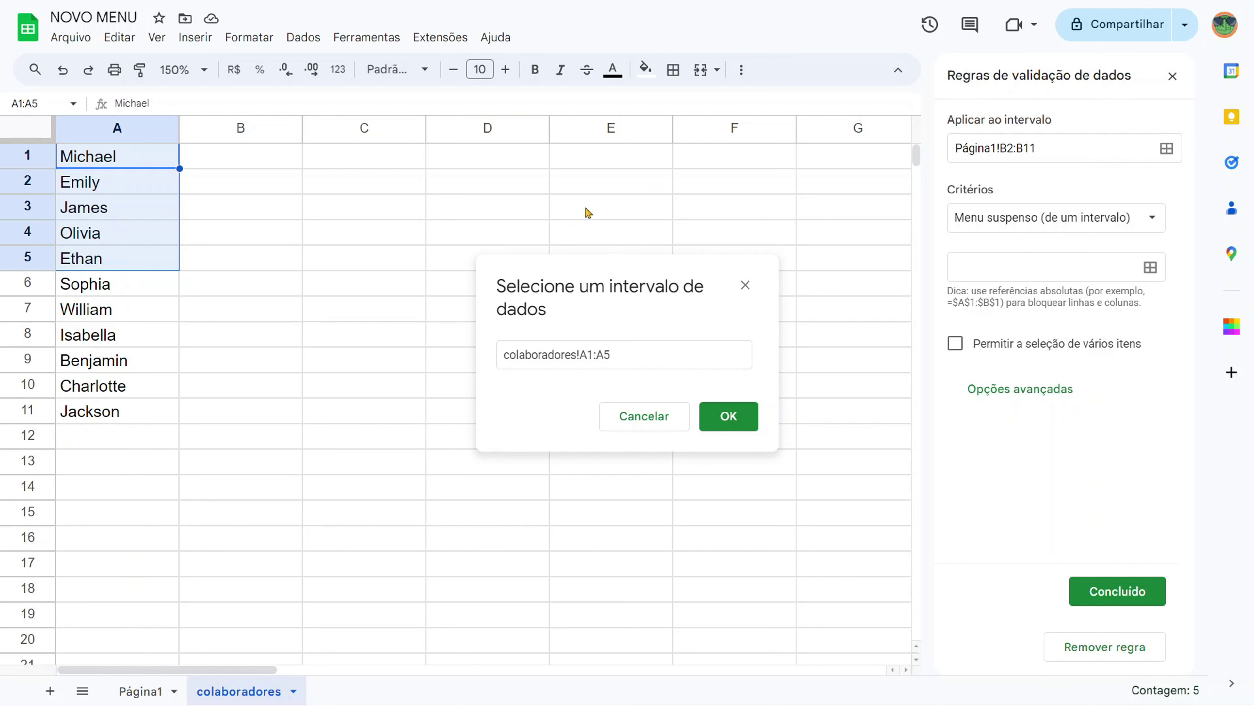
pyautogui.click(749, 429)
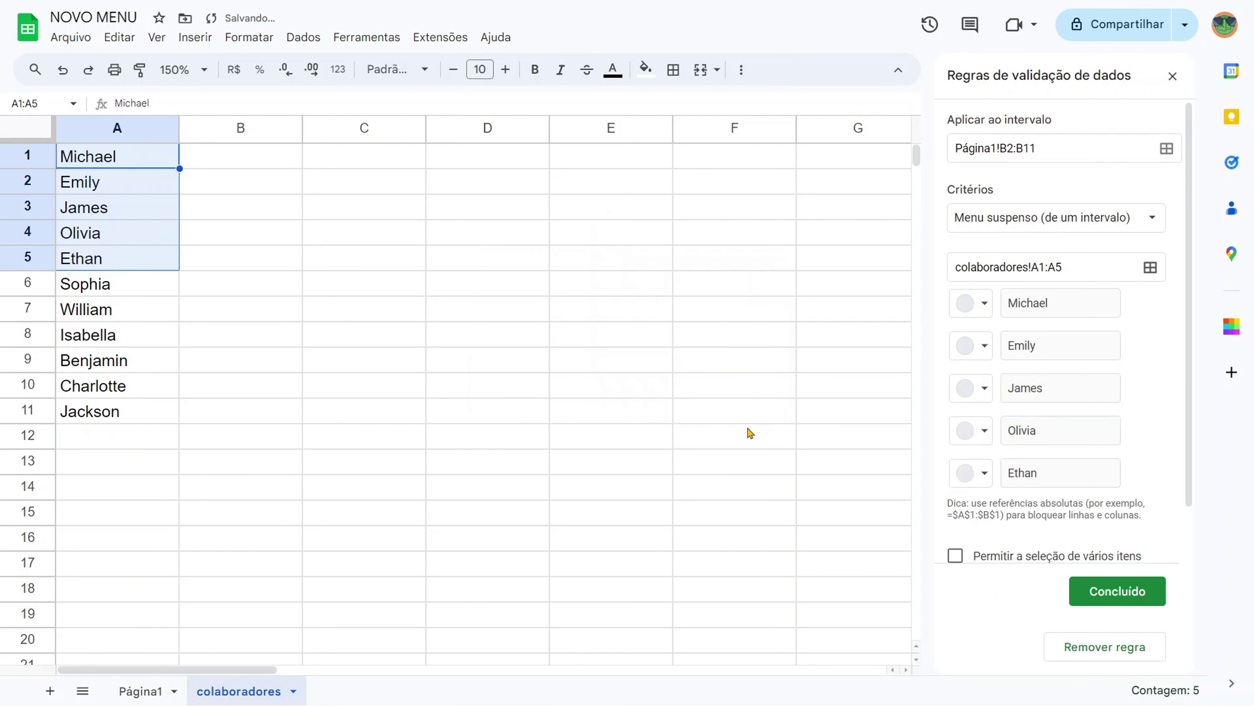
pyautogui.click(129, 691)
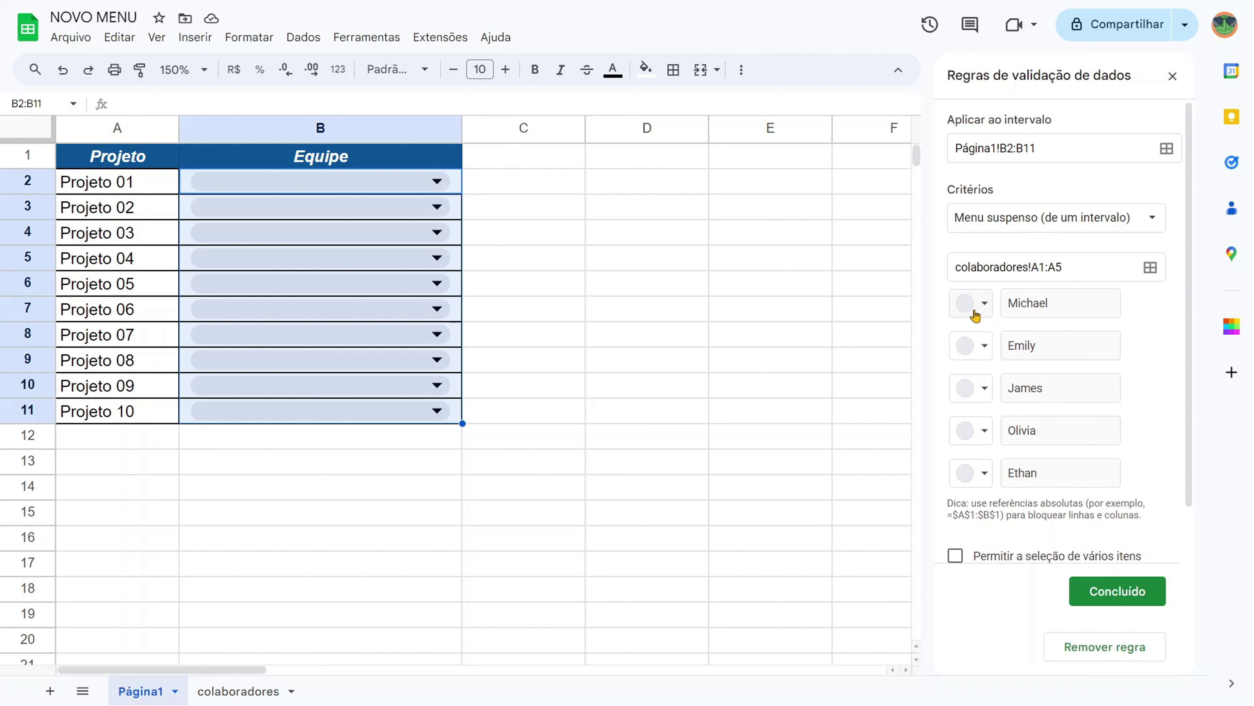
# Step: Colour the options pink, yellow, light green, dark red and blue, allow multiple selection, and save
pyautogui.click(975, 315)
pyautogui.click(1003, 363)
pyautogui.click(970, 348)
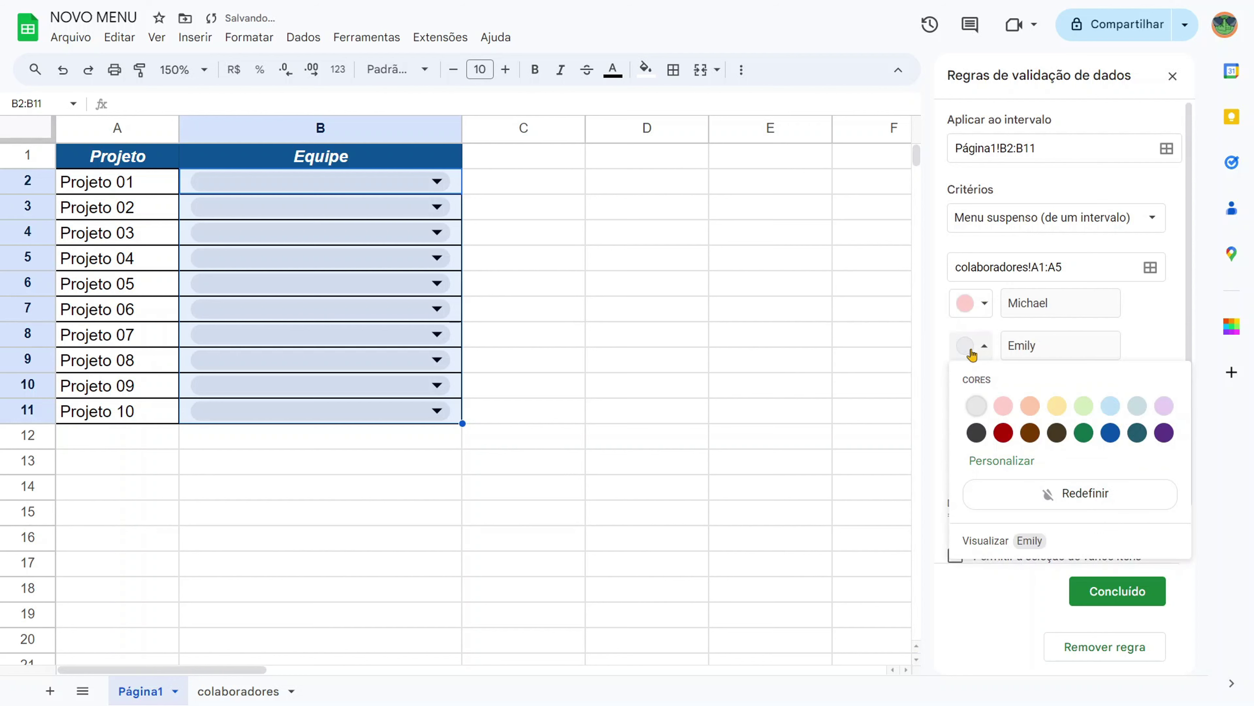
pyautogui.click(1057, 406)
pyautogui.click(979, 392)
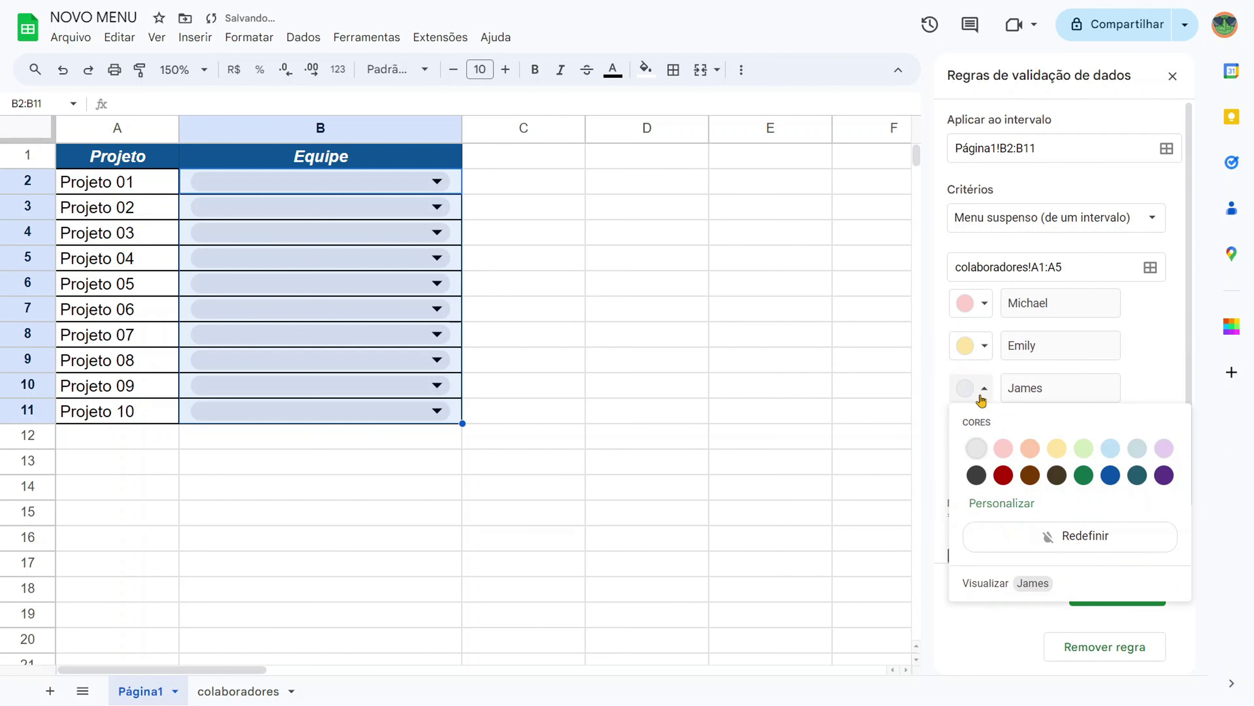
pyautogui.click(1082, 447)
pyautogui.click(981, 432)
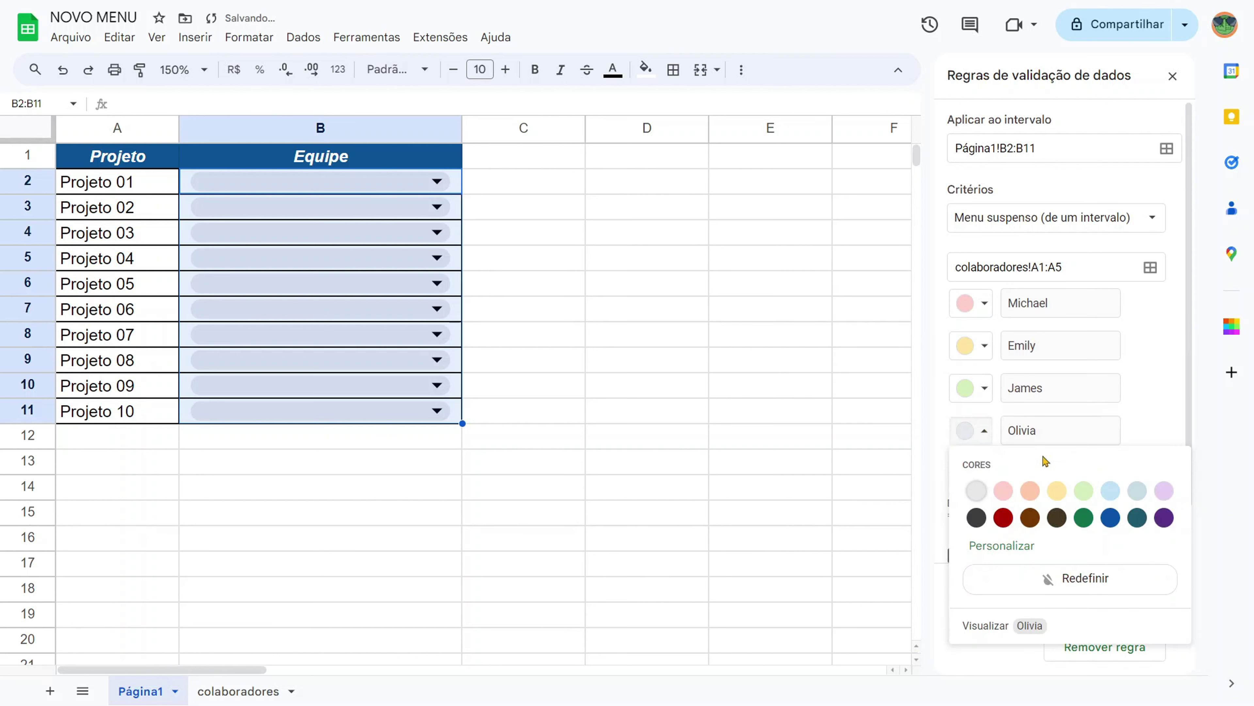
pyautogui.click(1004, 517)
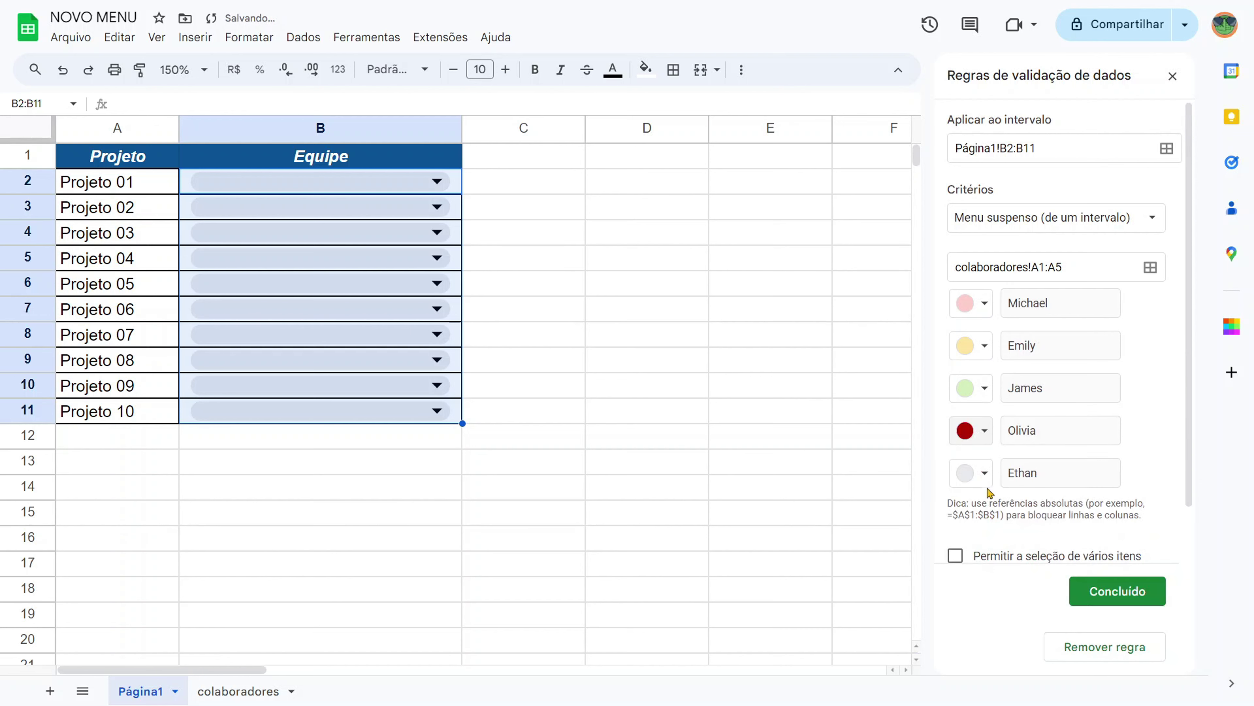
pyautogui.click(981, 474)
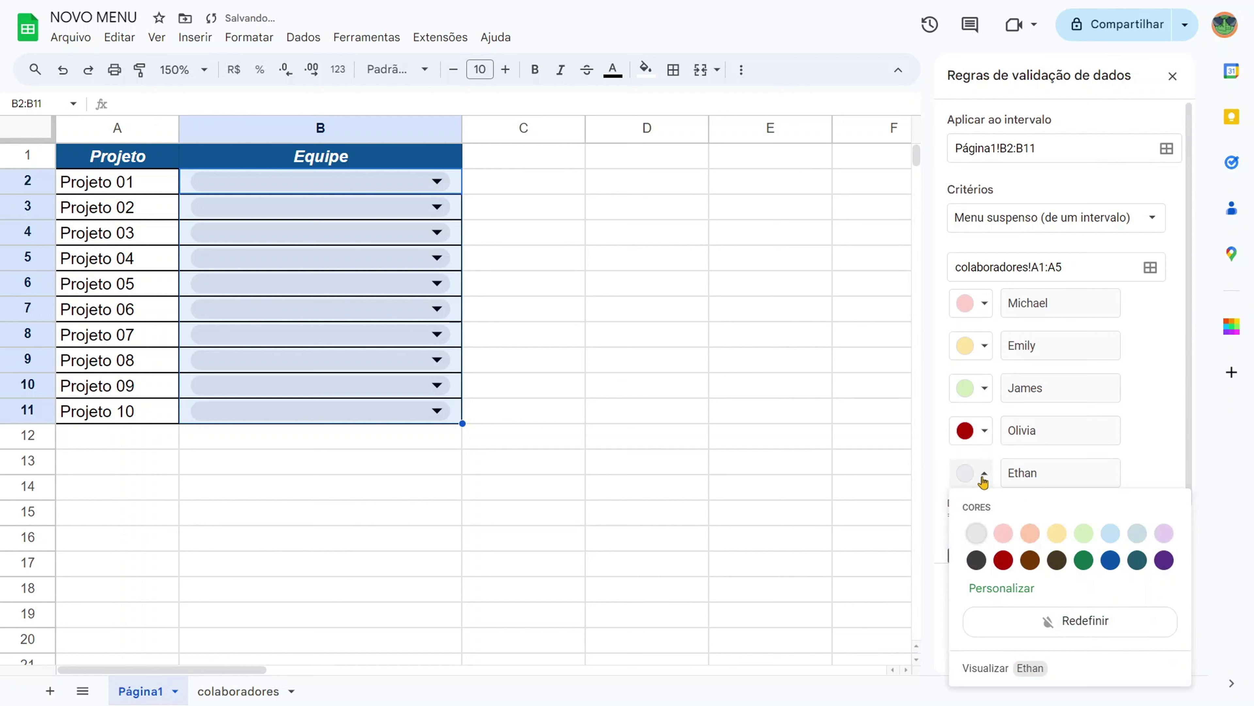
pyautogui.click(1129, 567)
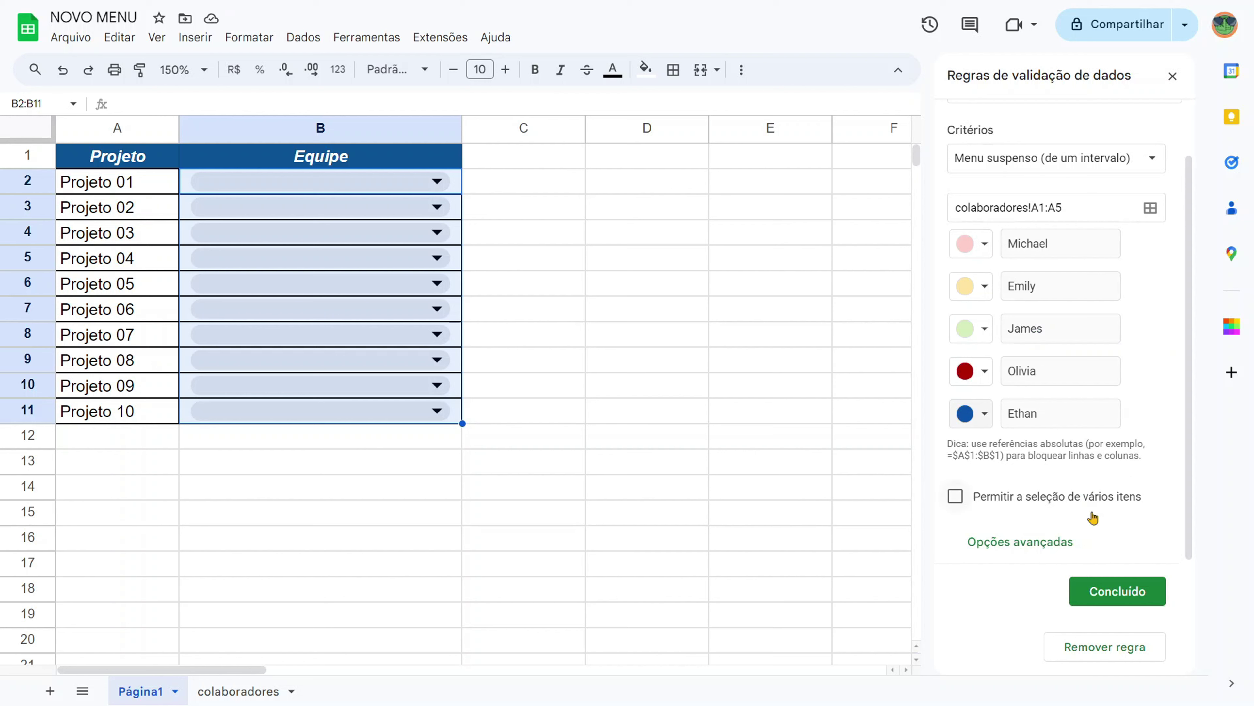
pyautogui.click(956, 497)
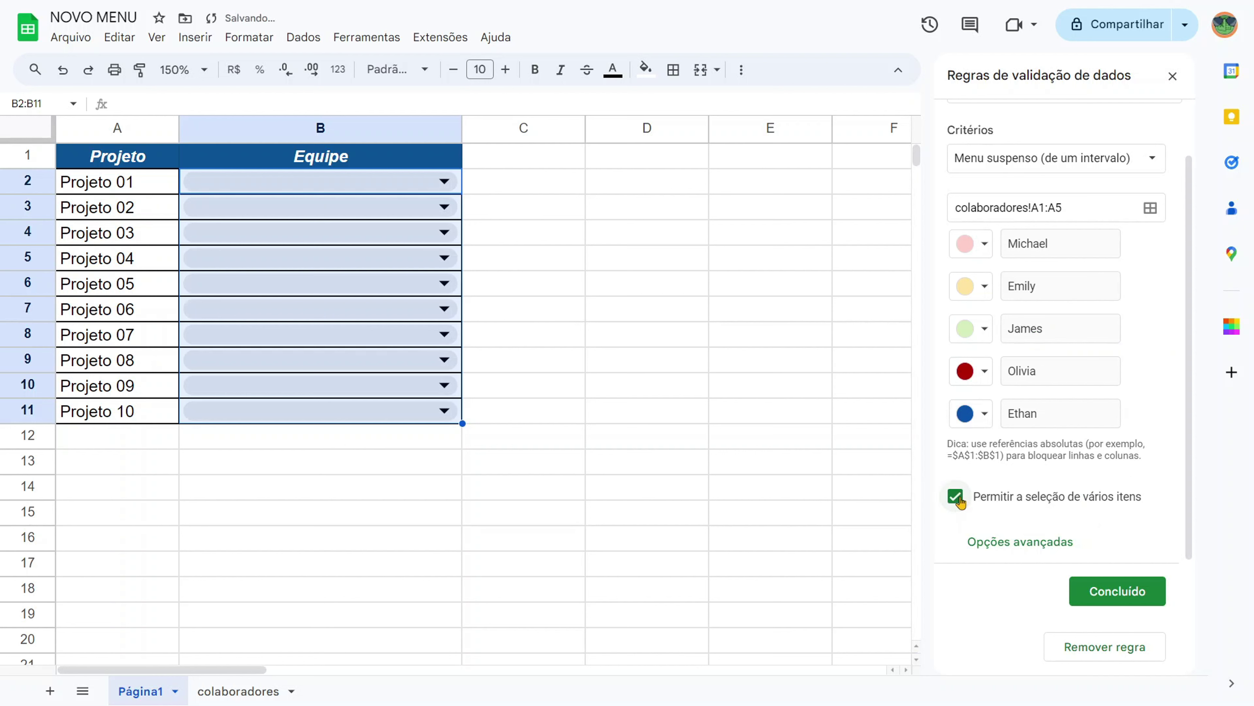
pyautogui.click(1106, 592)
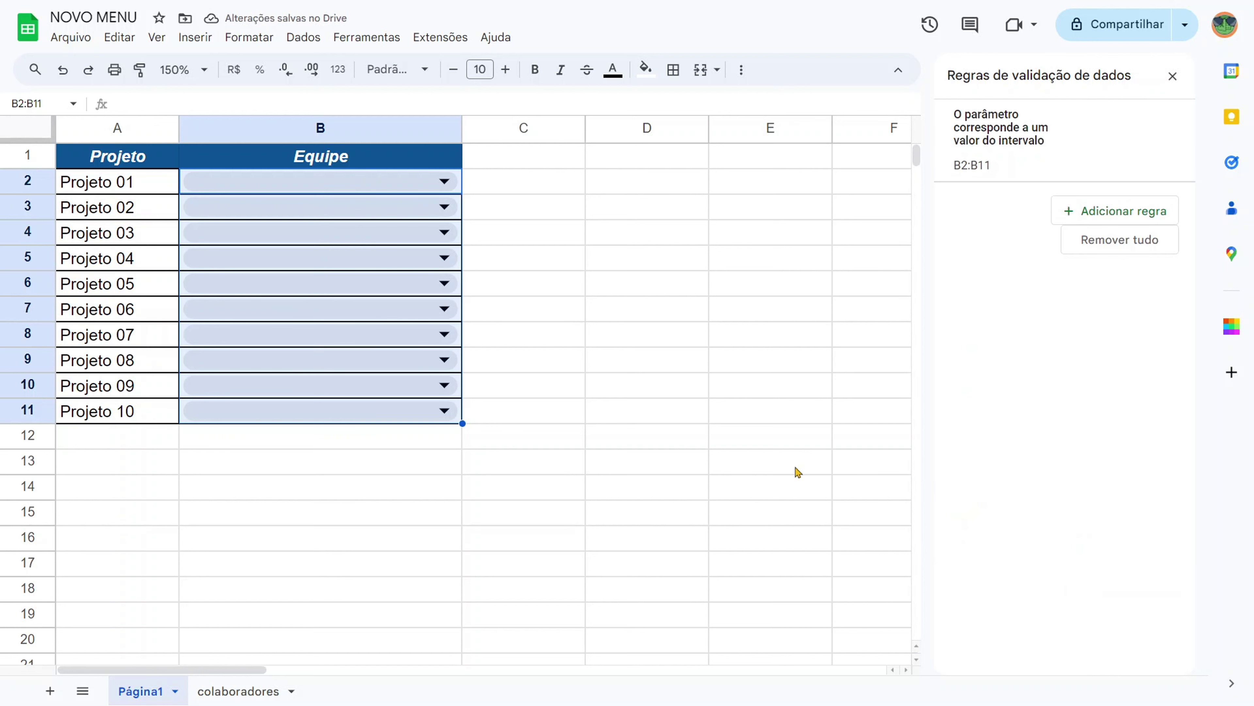
# Step: Give Projeto 01 the team Emily, James, Olivia and Ethan
pyautogui.click(1173, 76)
pyautogui.click(610, 275)
pyautogui.click(443, 181)
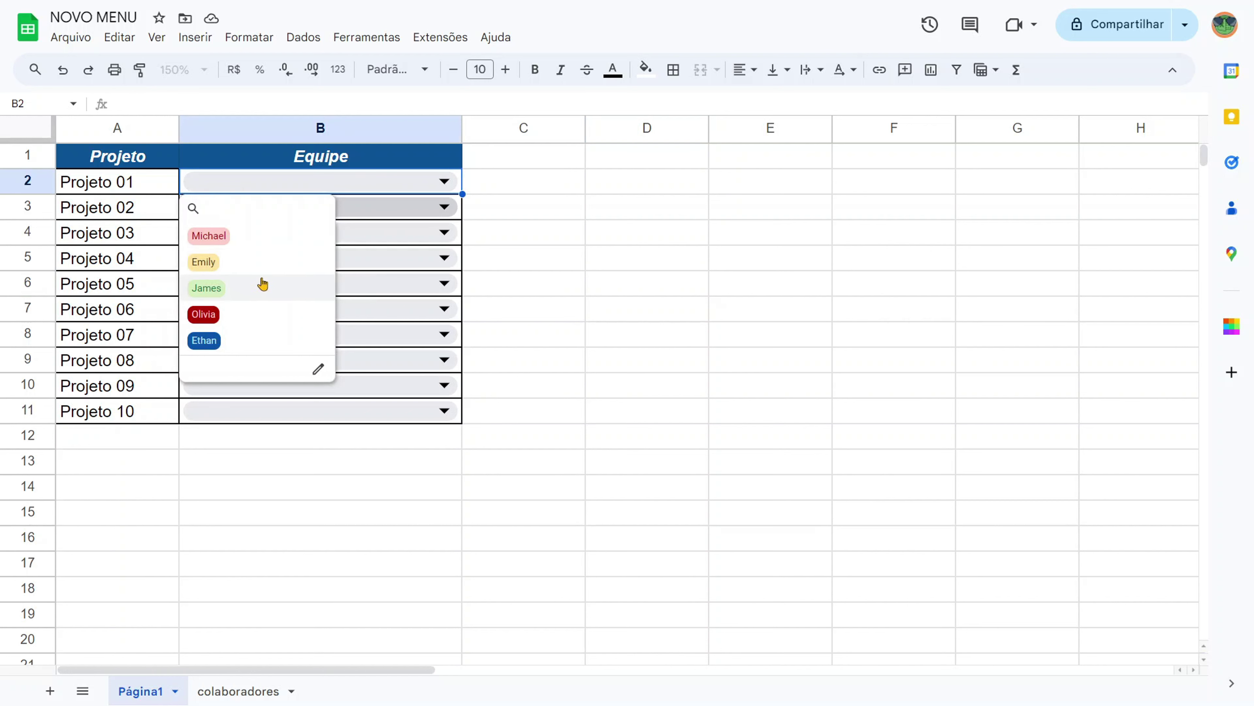
pyautogui.click(288, 267)
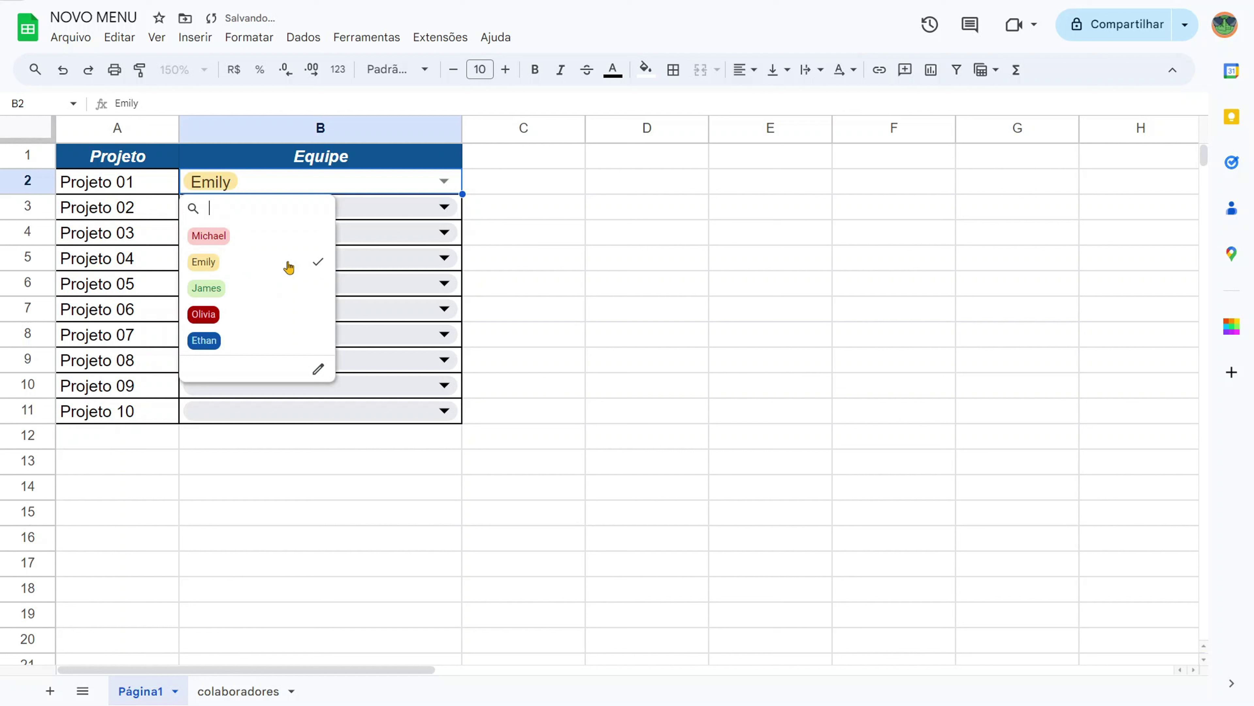
pyautogui.click(277, 299)
pyautogui.click(277, 319)
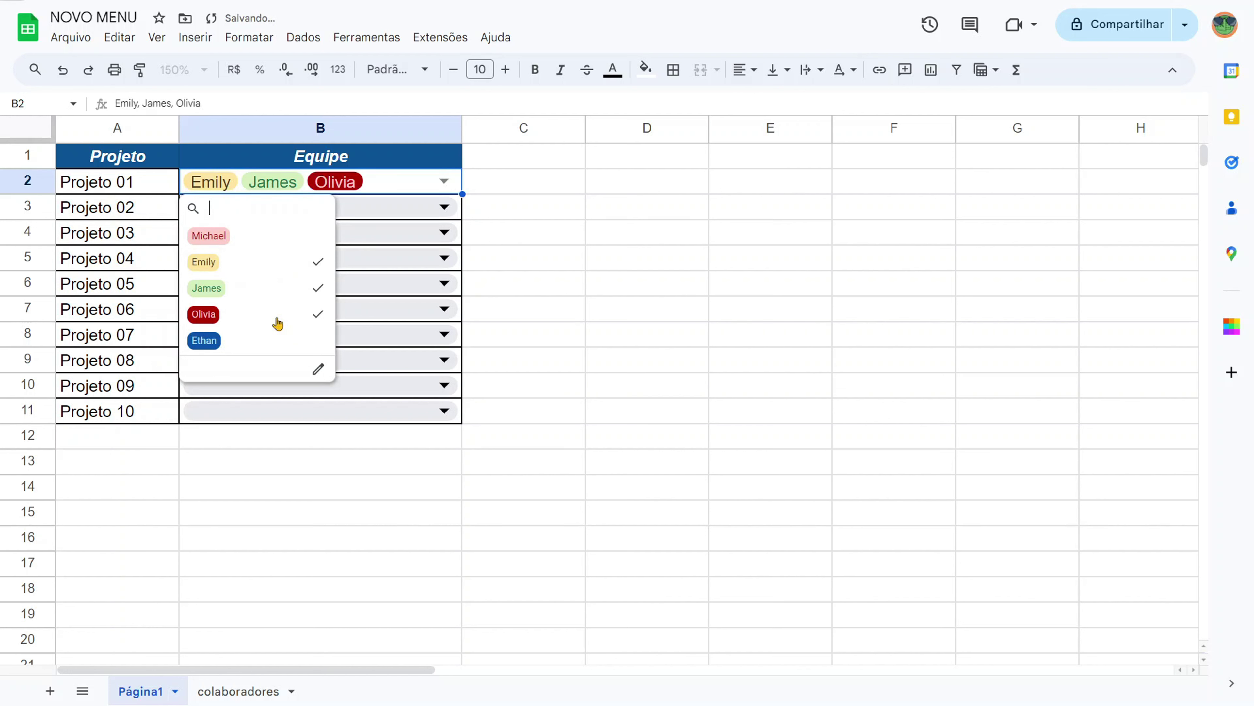
pyautogui.click(276, 342)
pyautogui.click(677, 334)
# Step: Widen the Equipe column a little more
pyautogui.moveTo(98, 182); pyautogui.dragTo(126, 411)
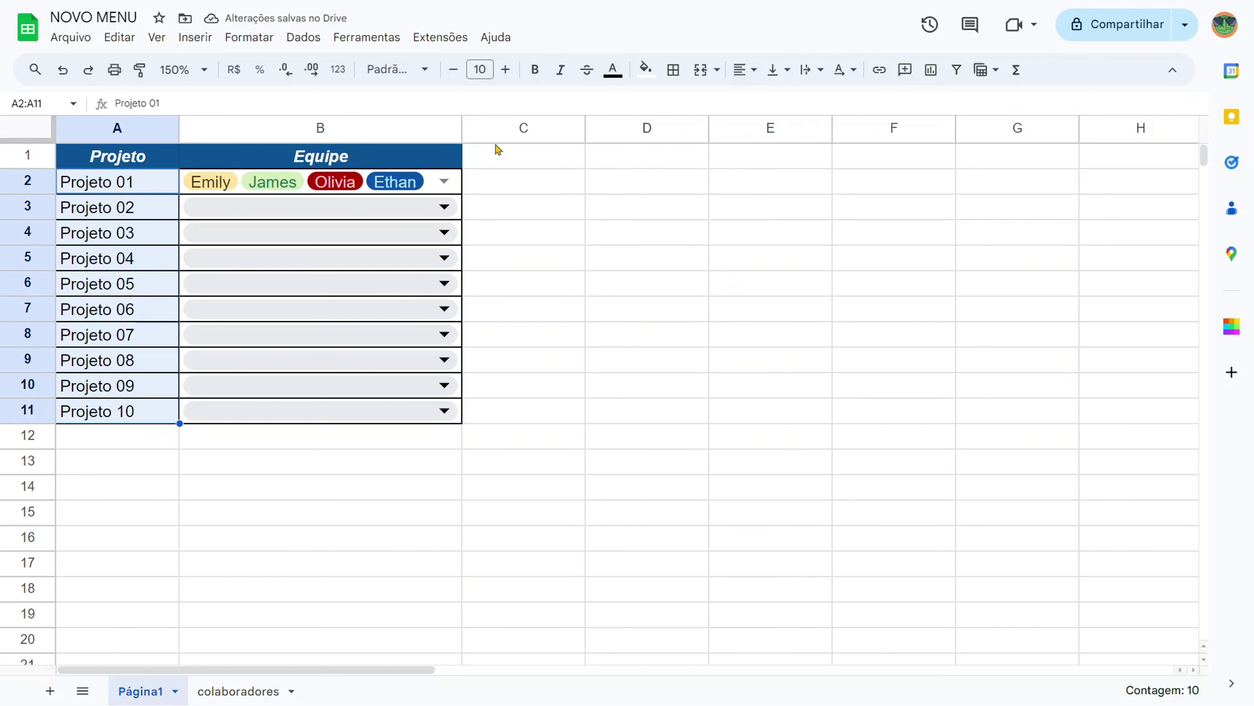
pyautogui.moveTo(462, 128); pyautogui.dragTo(481, 128)
pyautogui.click(582, 203)
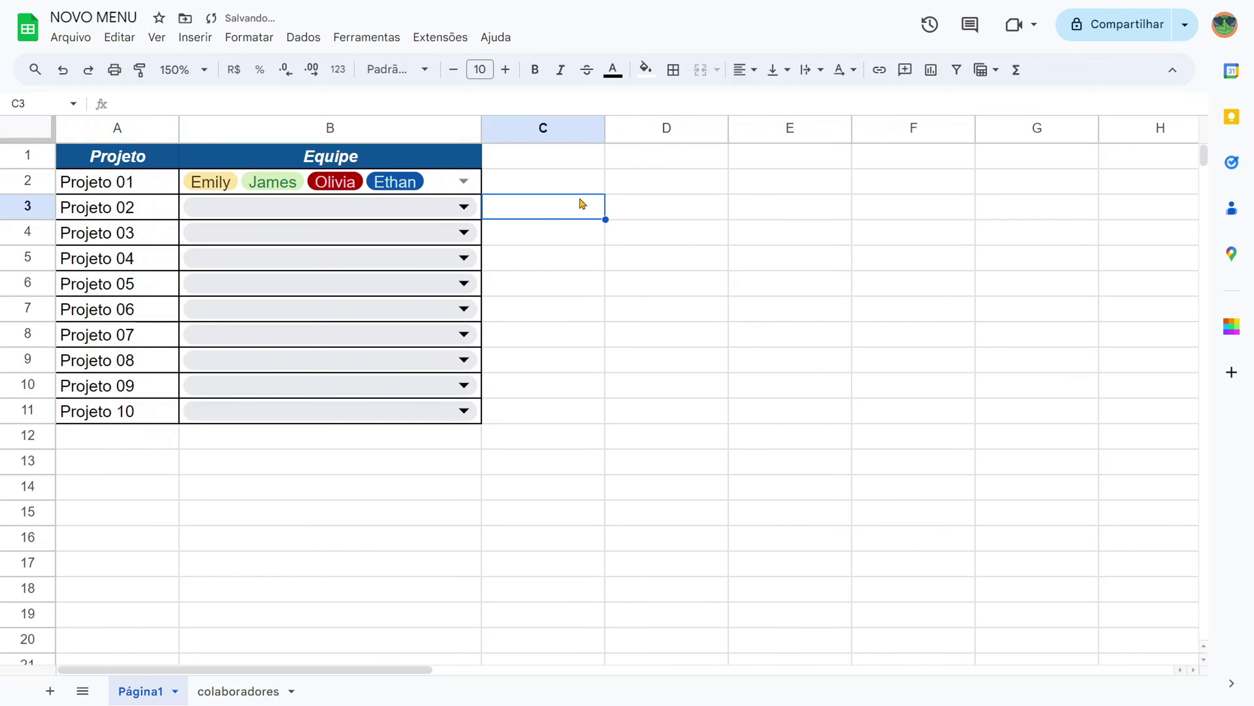
# Step: Add James, Olivia and Michael to Projeto 02, and Emily to Projeto 03
pyautogui.click(444, 208)
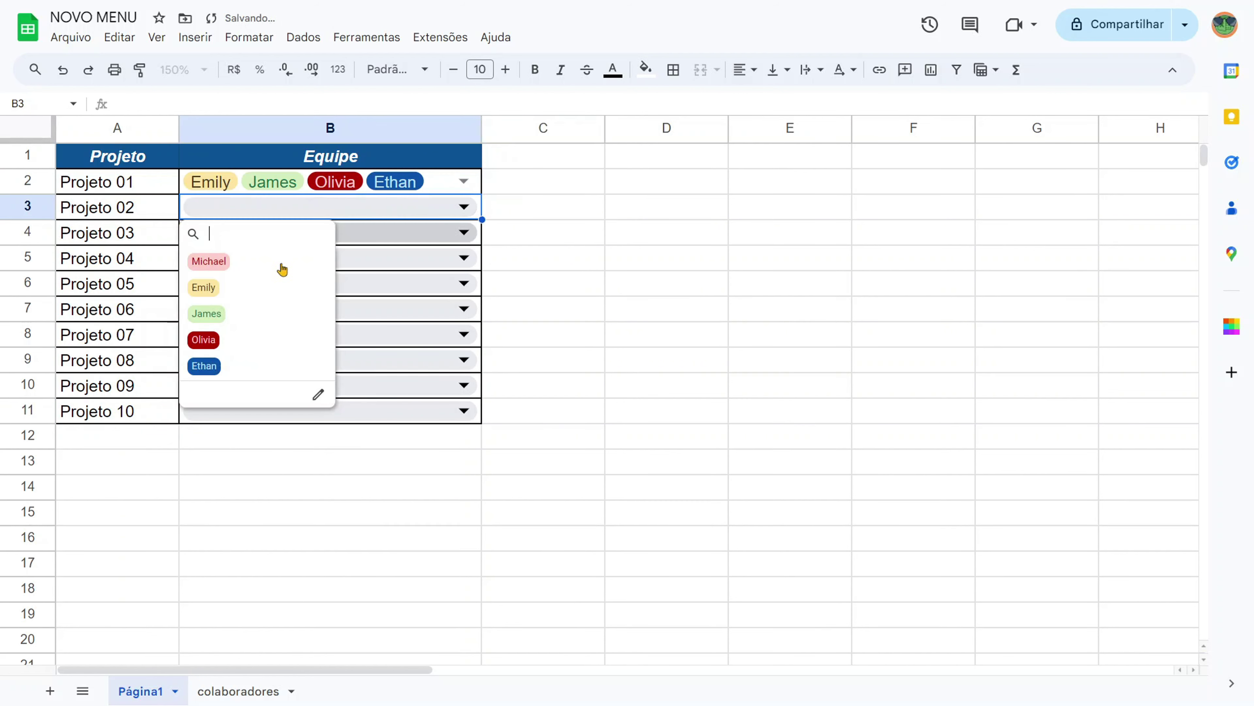
pyautogui.click(257, 313)
pyautogui.click(254, 339)
pyautogui.click(265, 262)
pyautogui.click(589, 282)
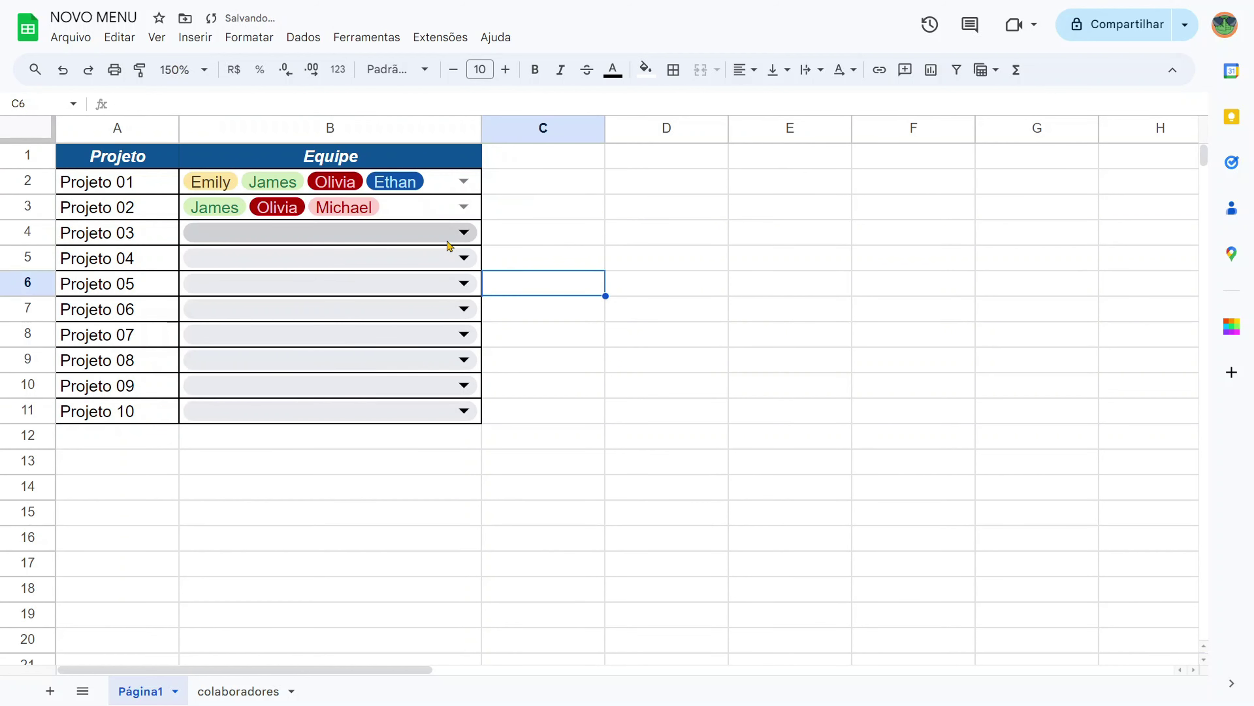
pyautogui.click(463, 233)
pyautogui.click(239, 319)
pyautogui.click(667, 256)
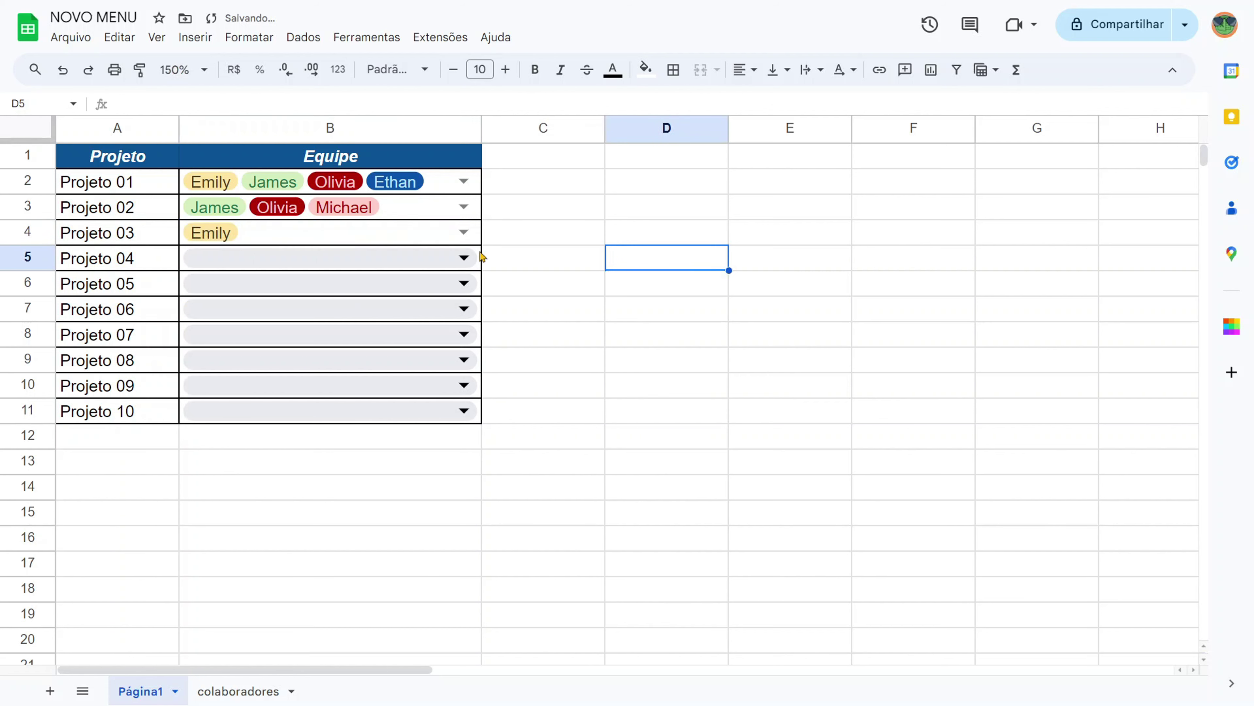
# Step: Add Ethan and James to Projeto 04, check Projeto 05's names, then select D2
pyautogui.click(463, 258)
pyautogui.click(247, 420)
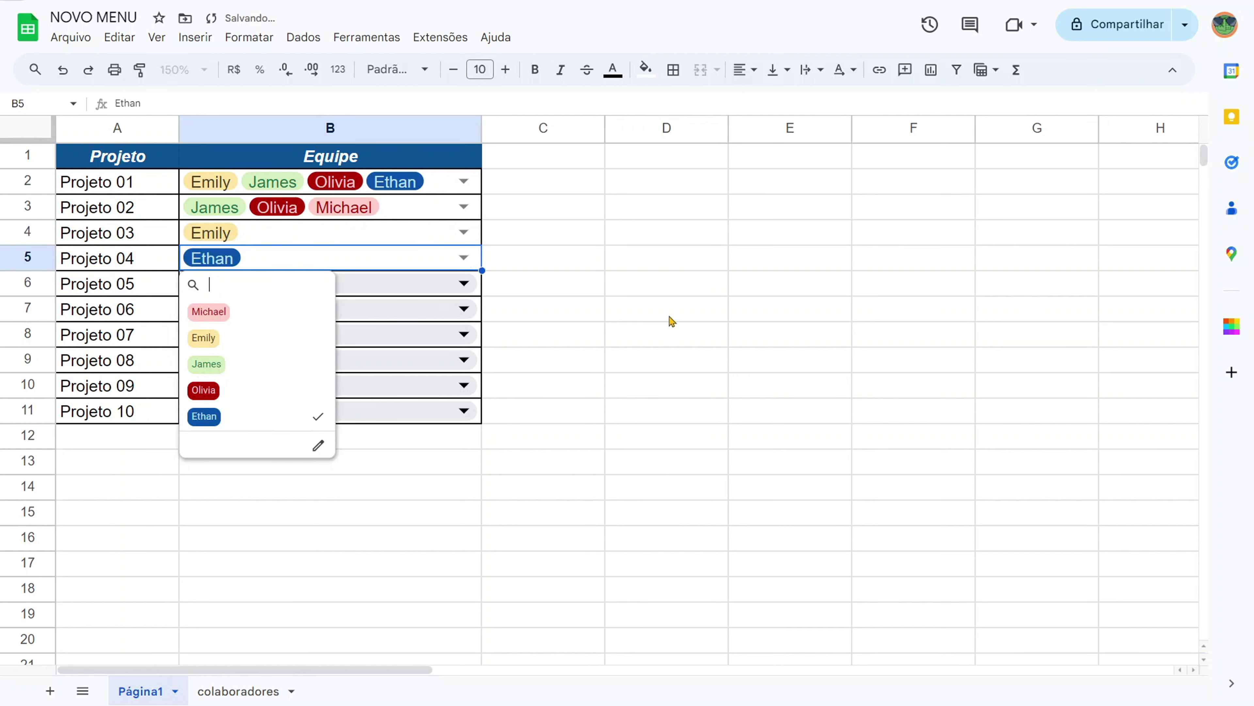
pyautogui.click(223, 365)
pyautogui.click(509, 294)
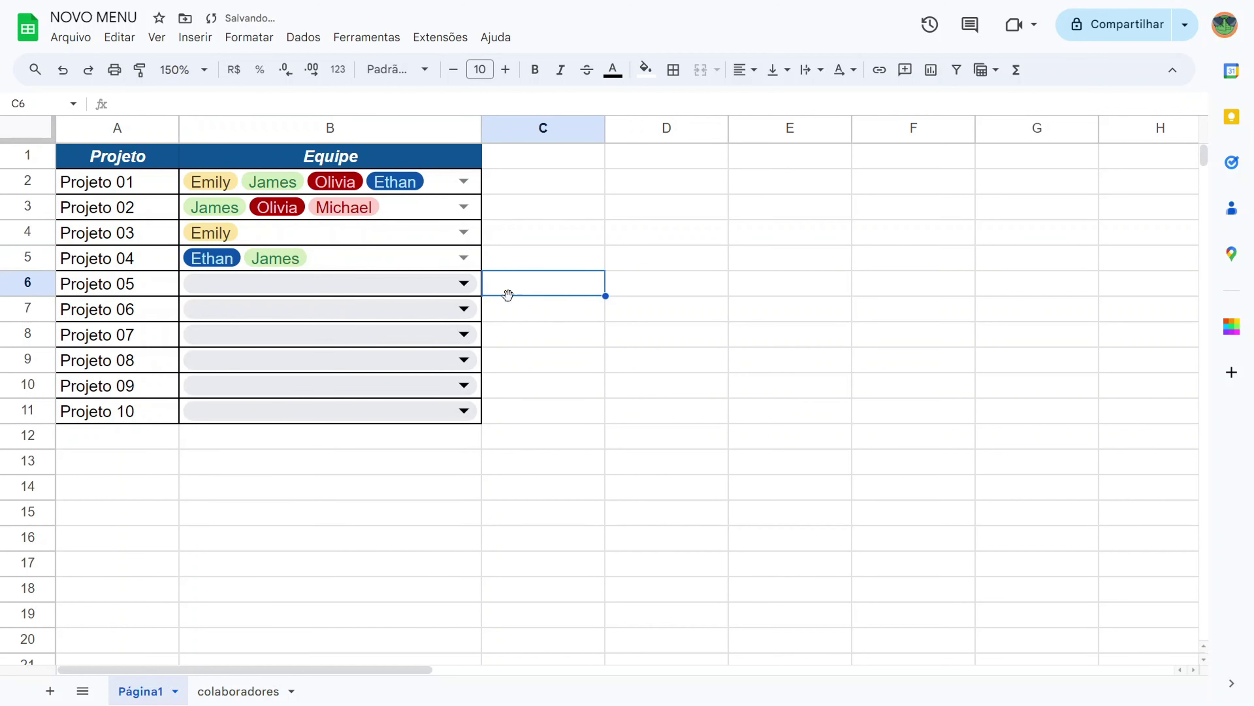
pyautogui.click(428, 294)
pyautogui.click(429, 294)
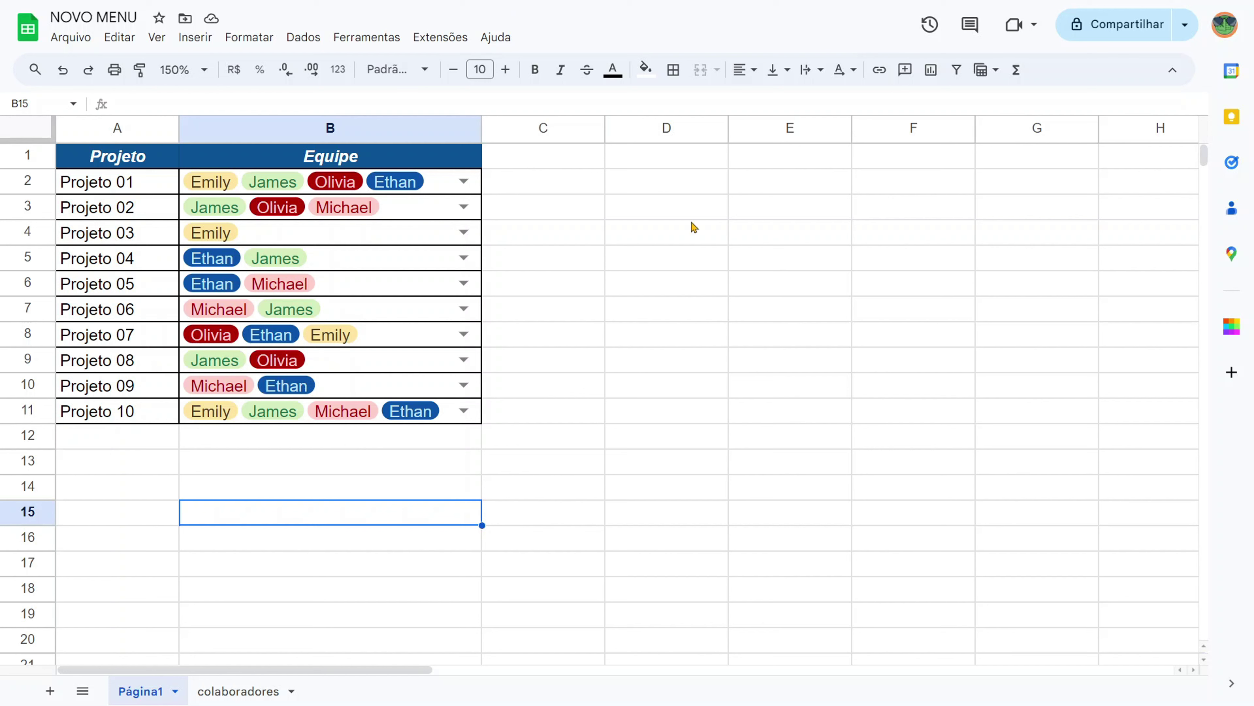
pyautogui.click(687, 183)
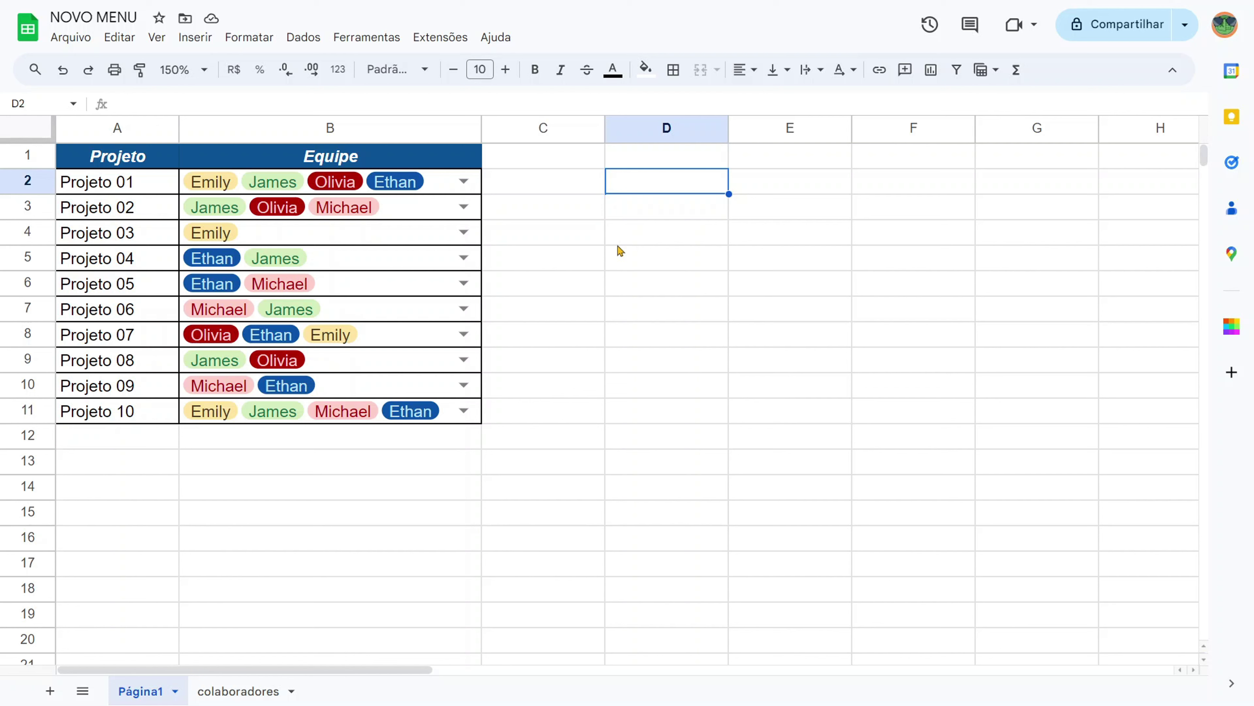
# Step: Enter =CONT.SE(B2:B11;"James") in D2
pyautogui.write('=')
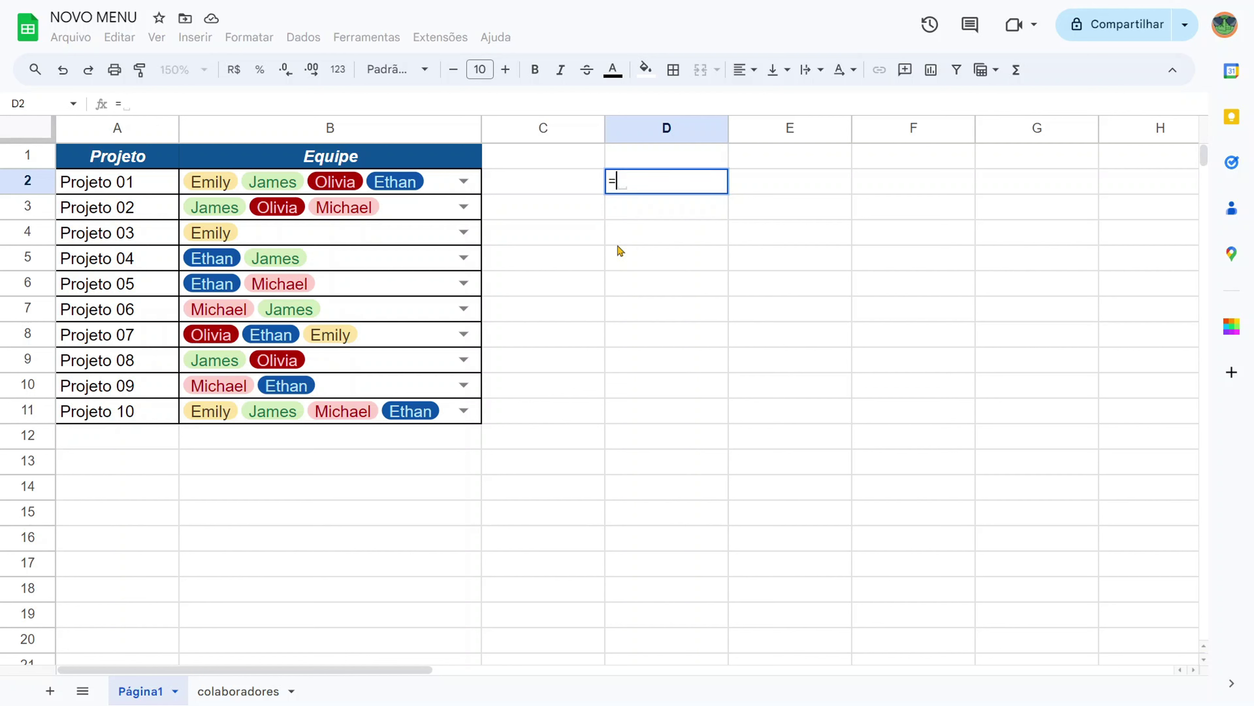
pyautogui.write('CONT')
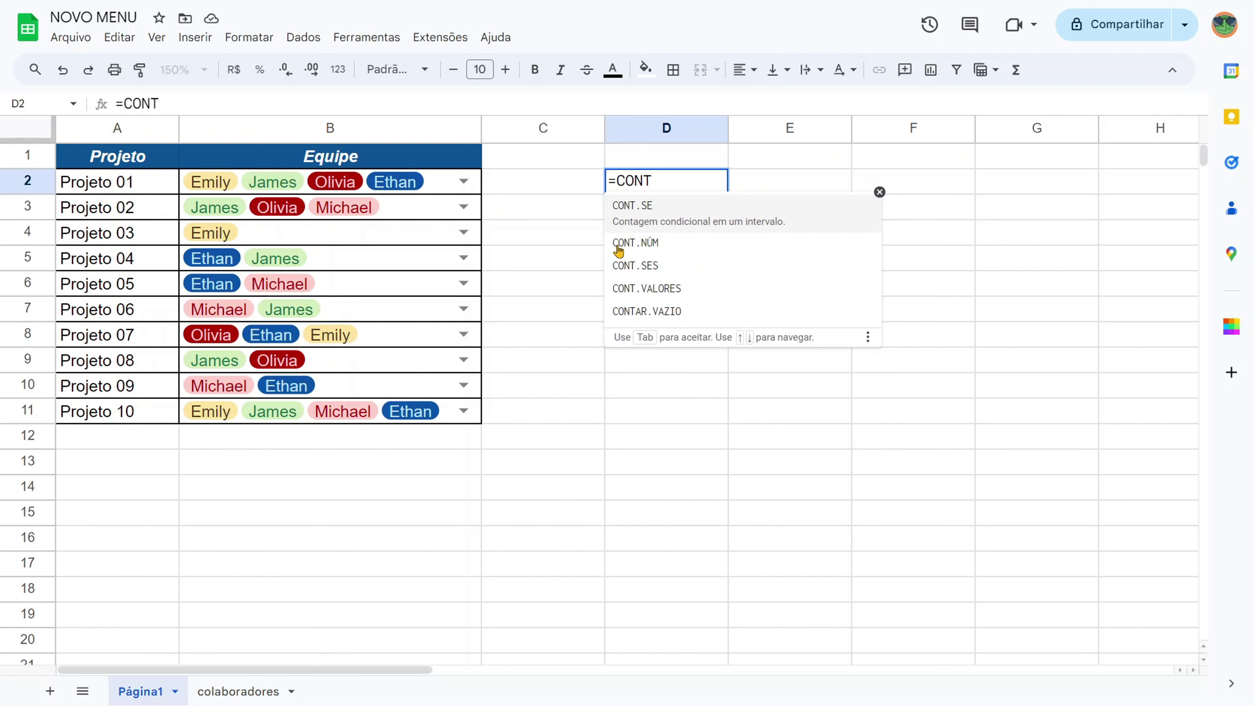
pyautogui.write('.SE(')
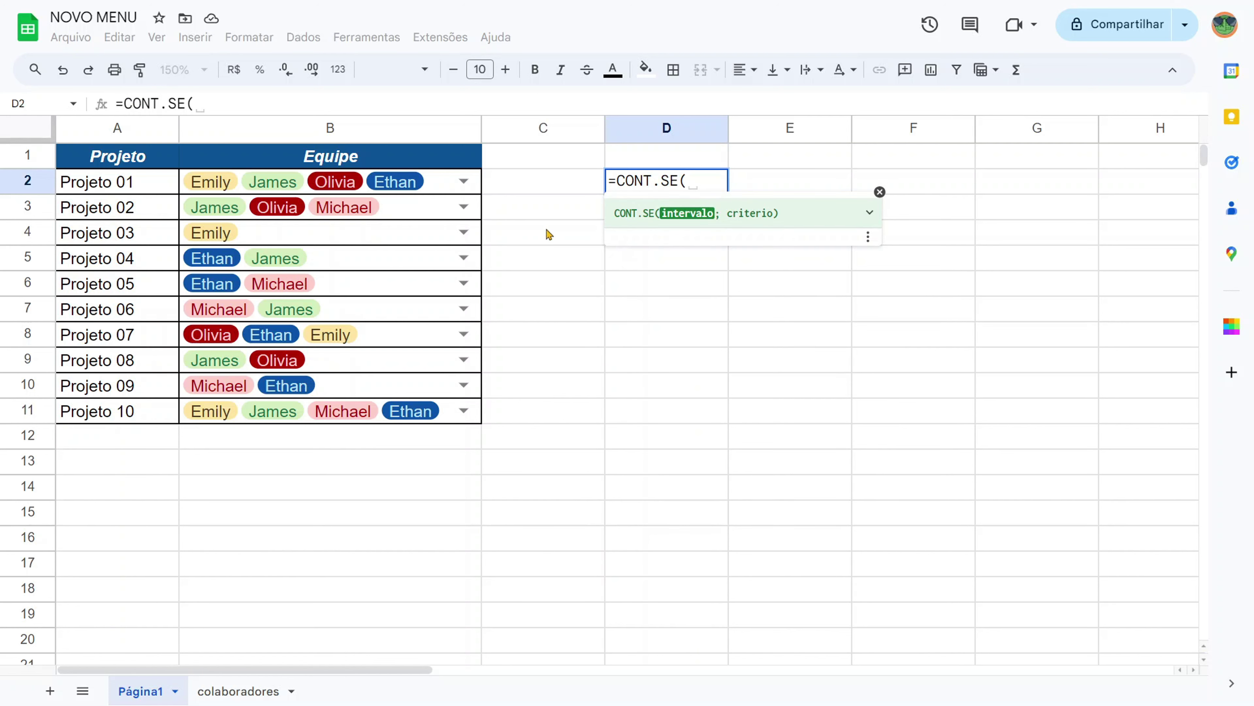
pyautogui.moveTo(429, 190); pyautogui.dragTo(443, 426)
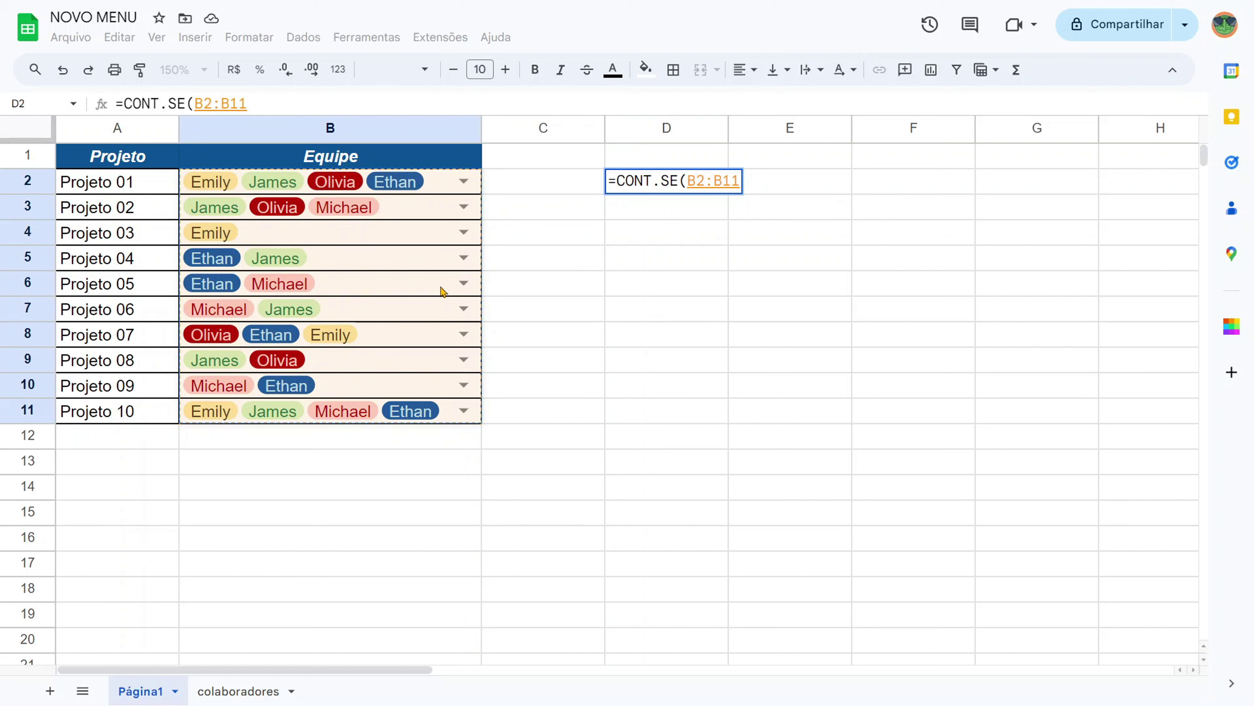
pyautogui.write(';')
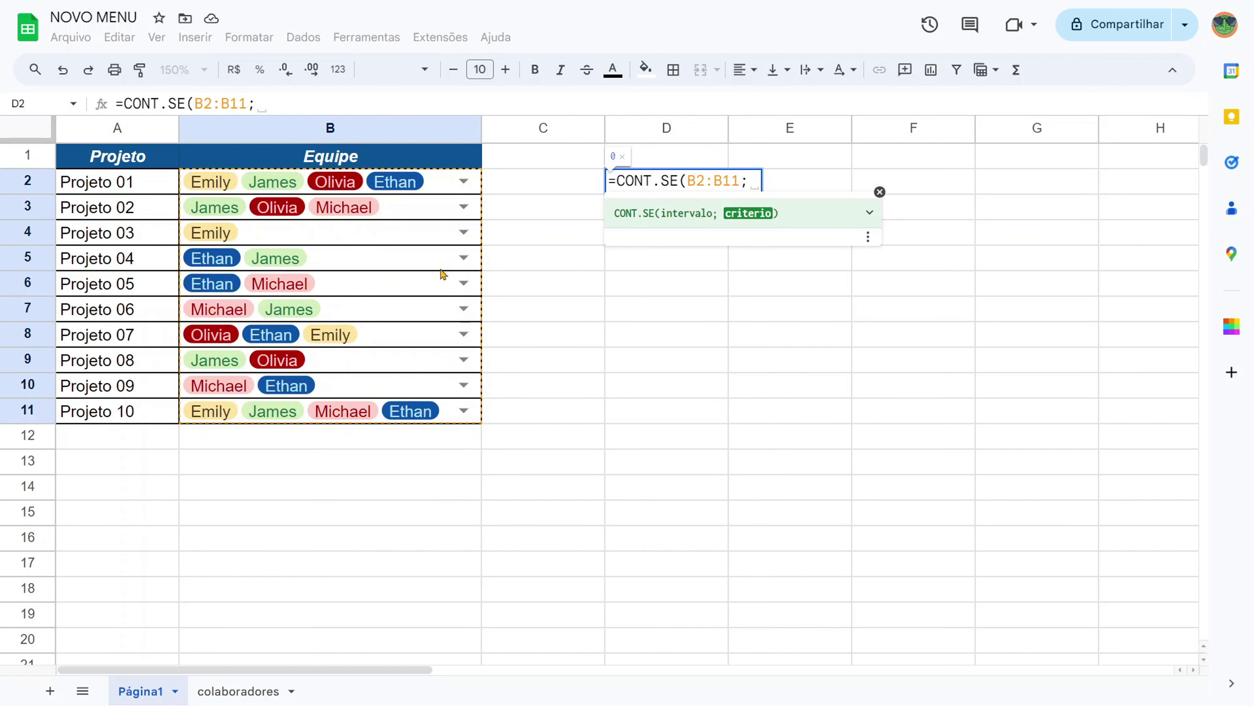
pyautogui.write('"jA')
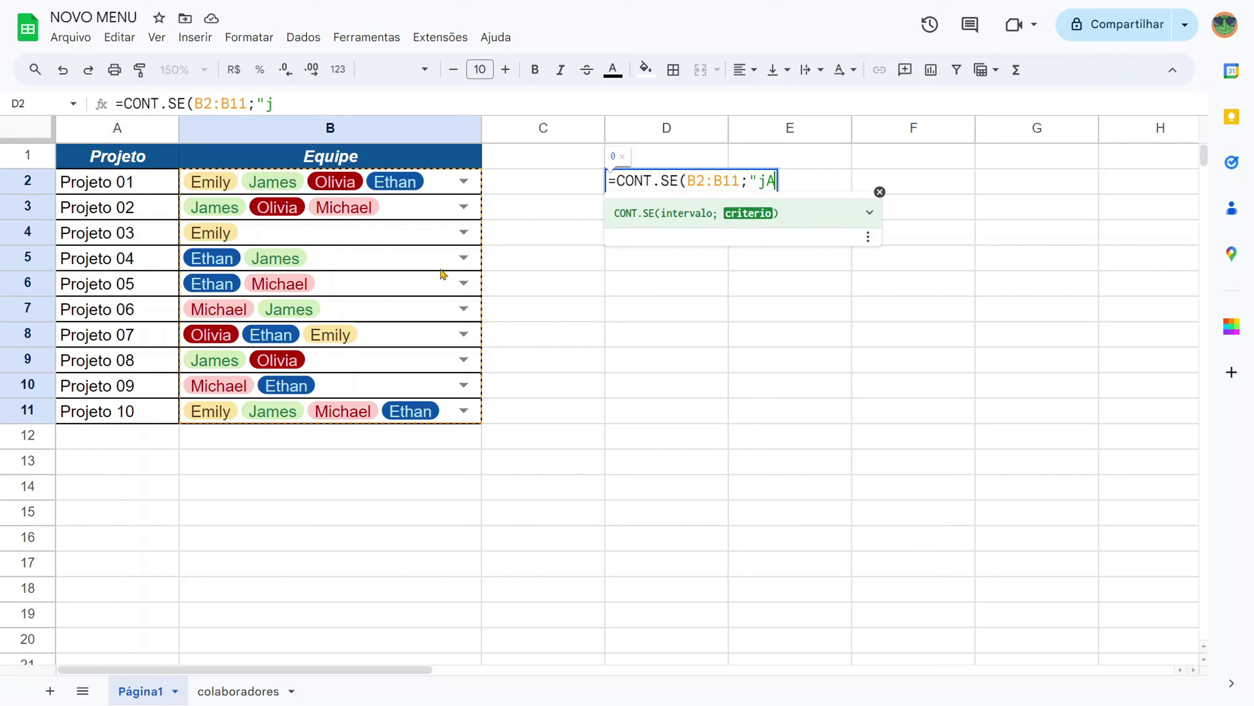
pyautogui.write('MES')
pyautogui.press('BackSpace')
pyautogui.press('BackSpace')
pyautogui.press('BackSpace')
pyautogui.press('BackSpace')
pyautogui.press('BackSpace')
pyautogui.write('James"')
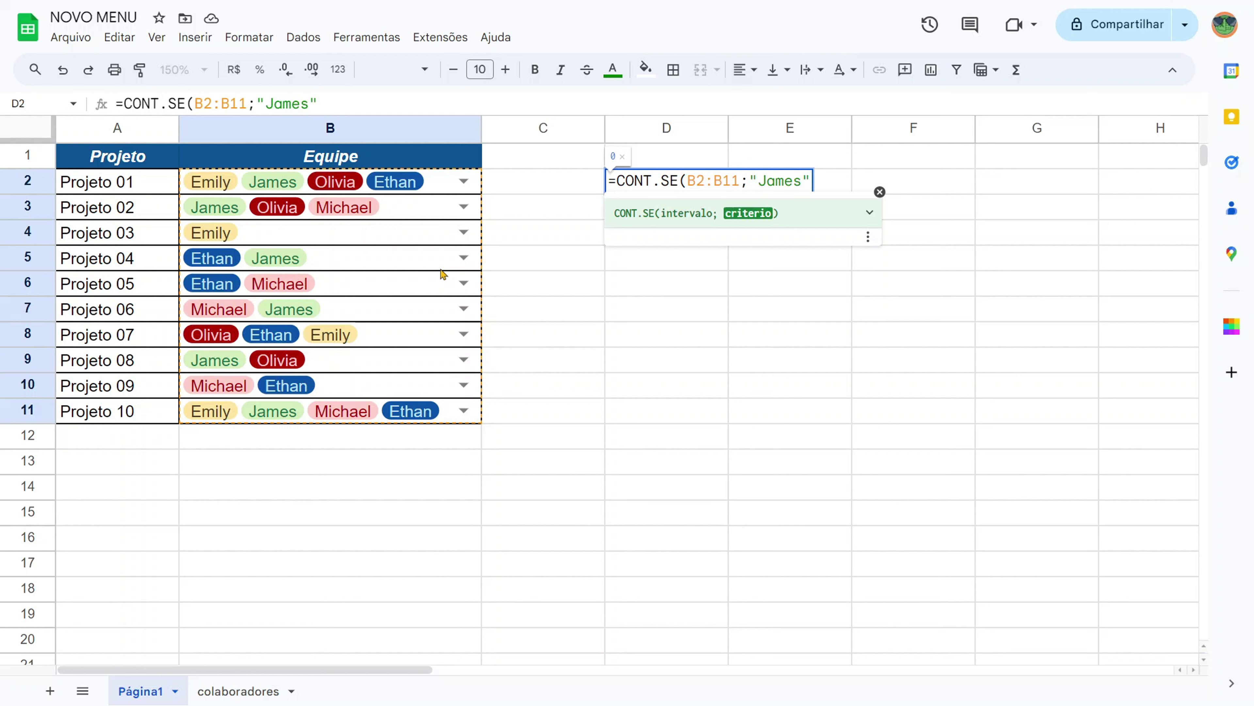
pyautogui.press('Return')
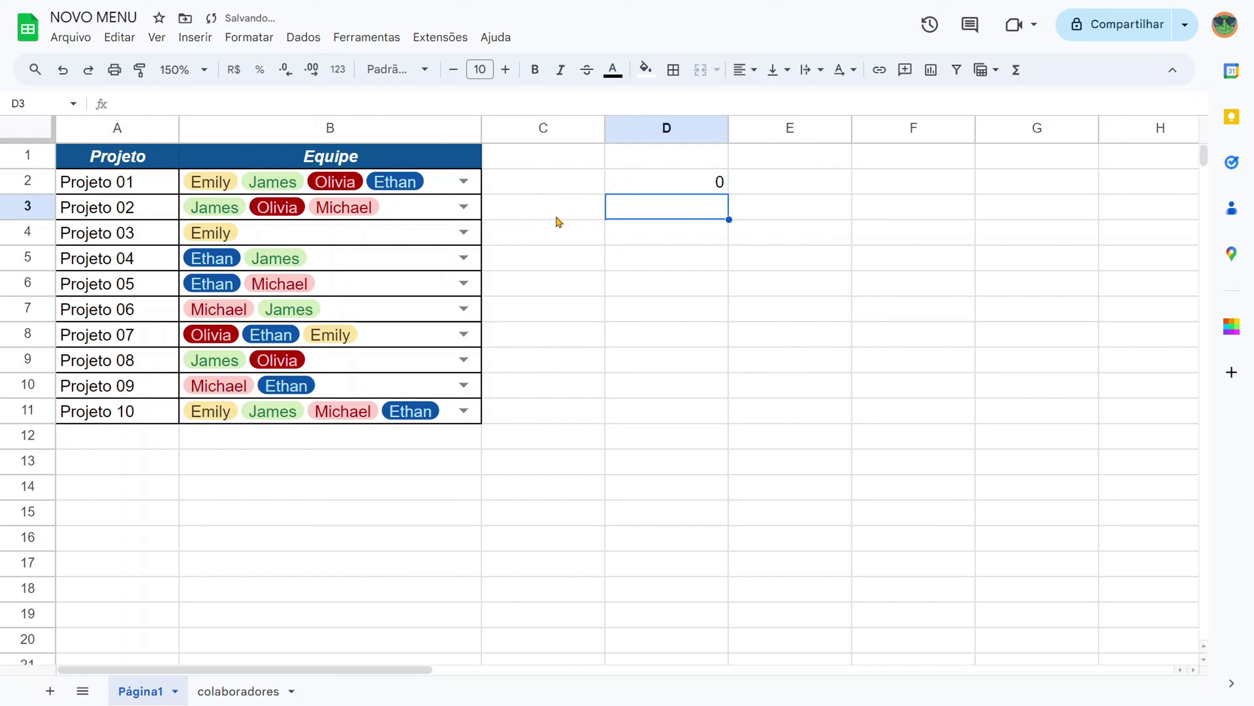
# Step: Inspect D2's result and the underlying text of cells B3 and B2
pyautogui.click(687, 184)
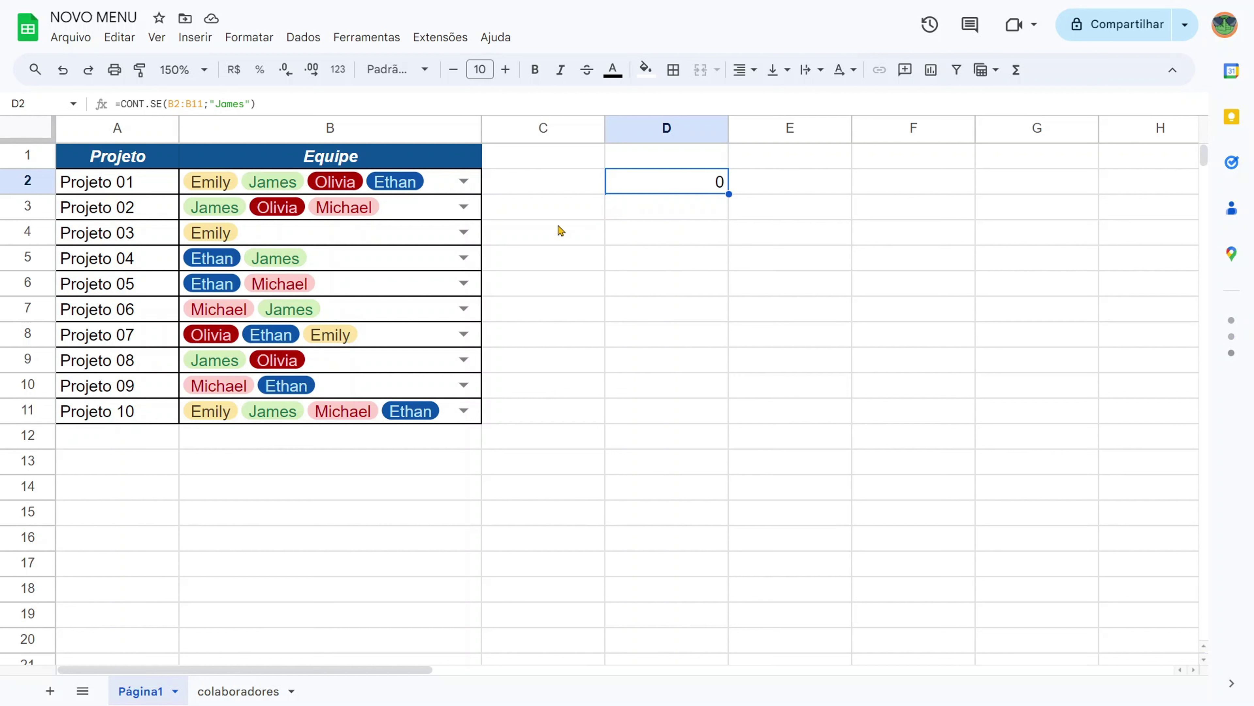
pyautogui.click(416, 210)
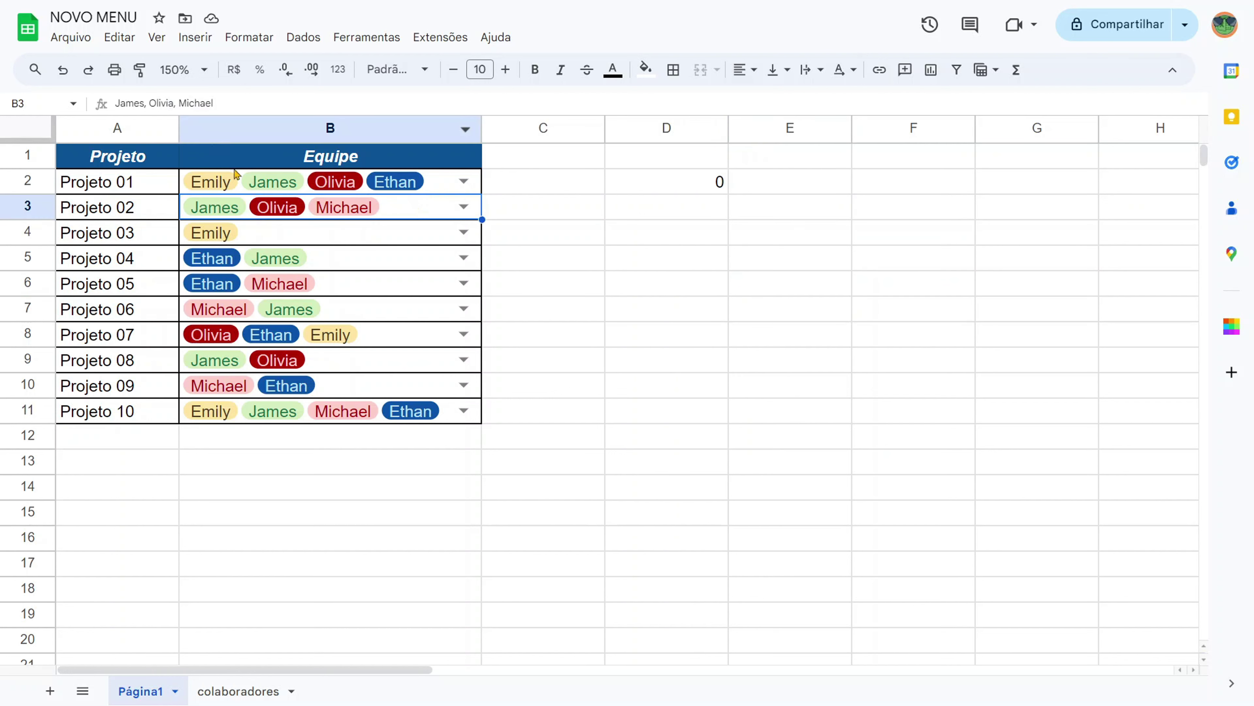
pyautogui.click(420, 193)
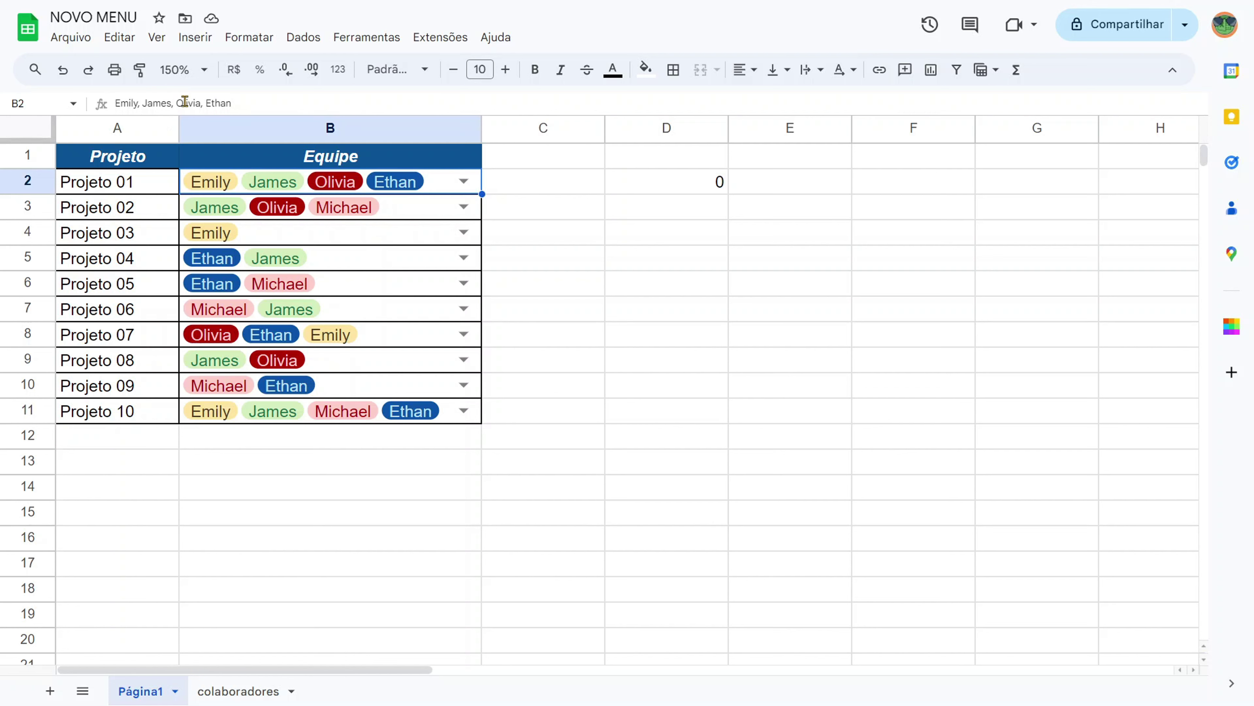
pyautogui.click(694, 192)
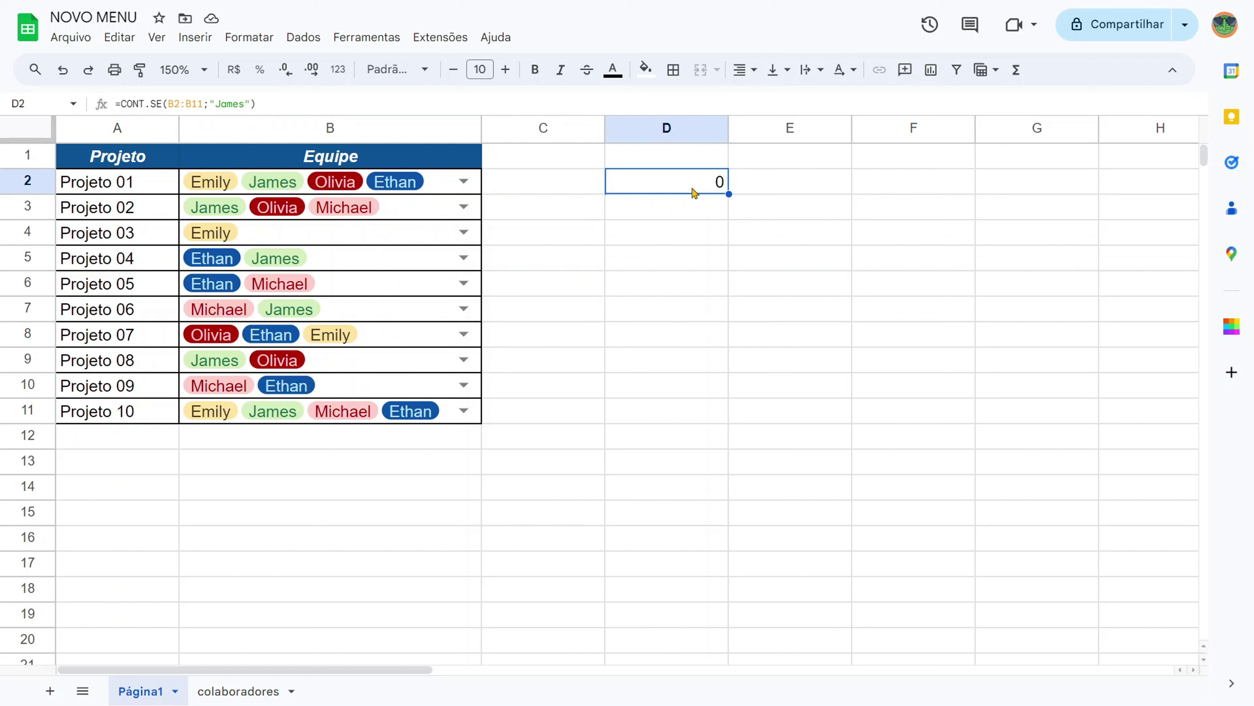
# Step: Change D2's criterion to "*James*" so it counts James anywhere in each cell
pyautogui.doubleClick(694, 193)
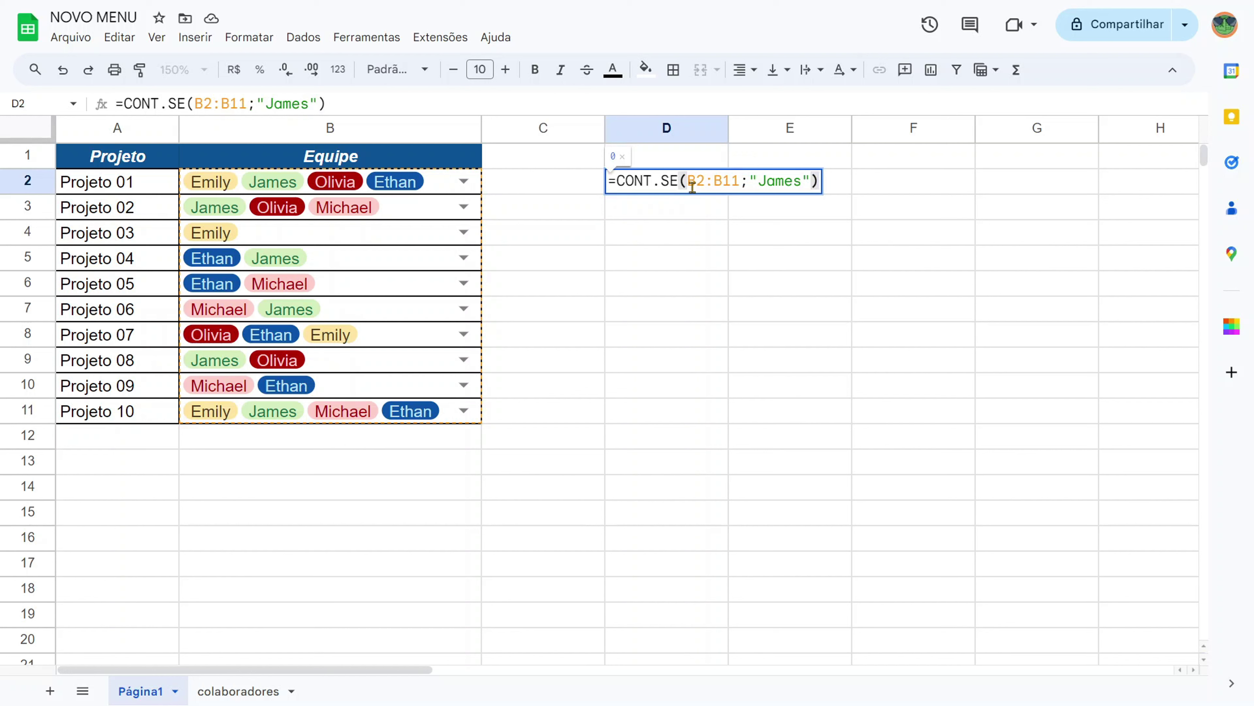
pyautogui.click(754, 182)
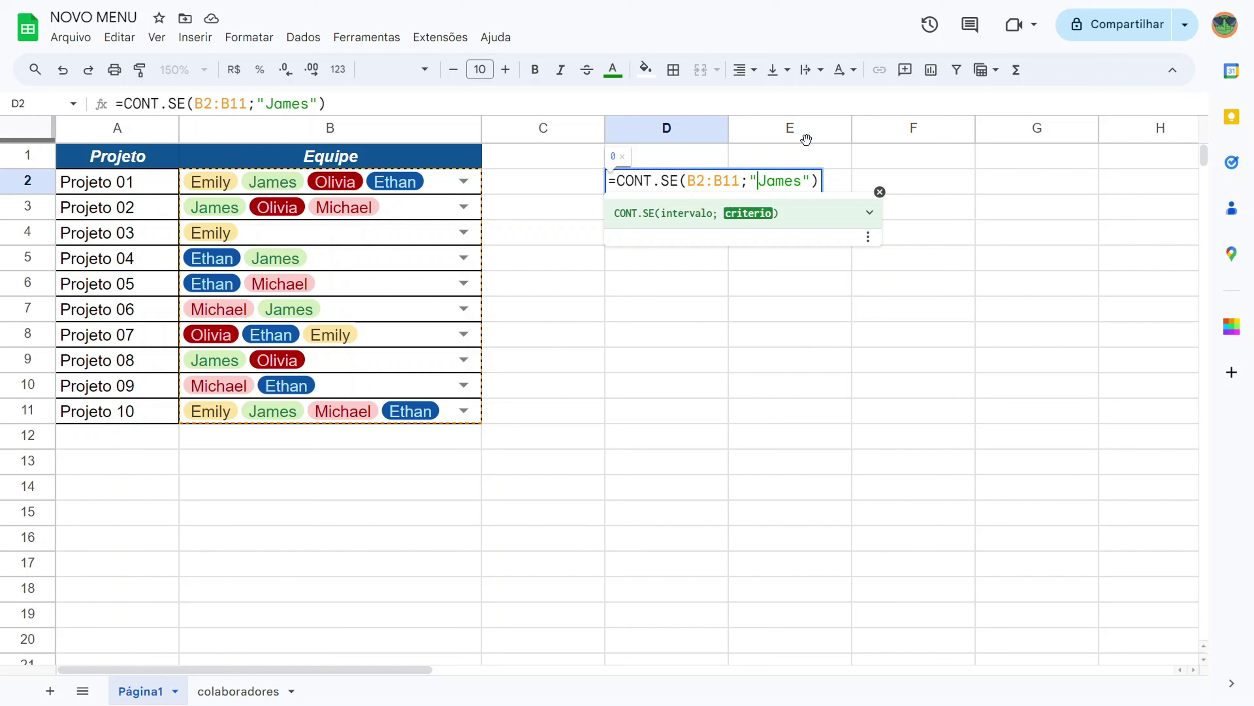
pyautogui.write('*')
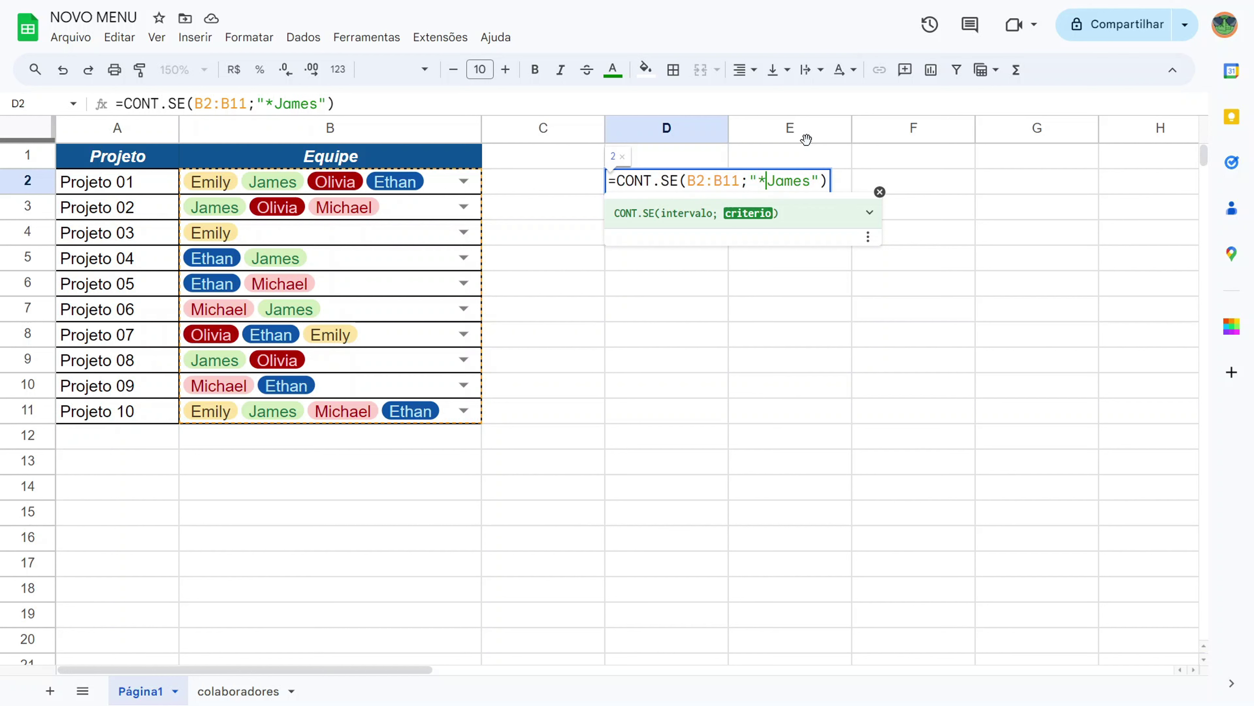
pyautogui.click(811, 182)
pyautogui.write('*')
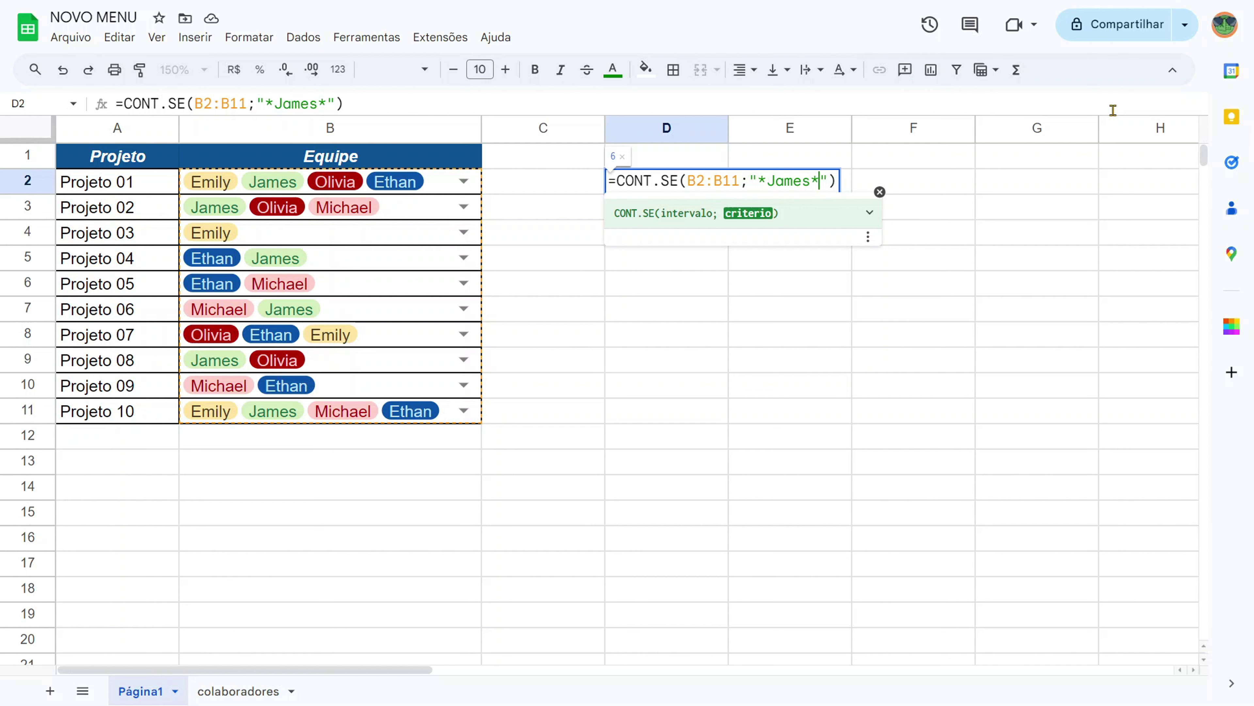
pyautogui.press('Return')
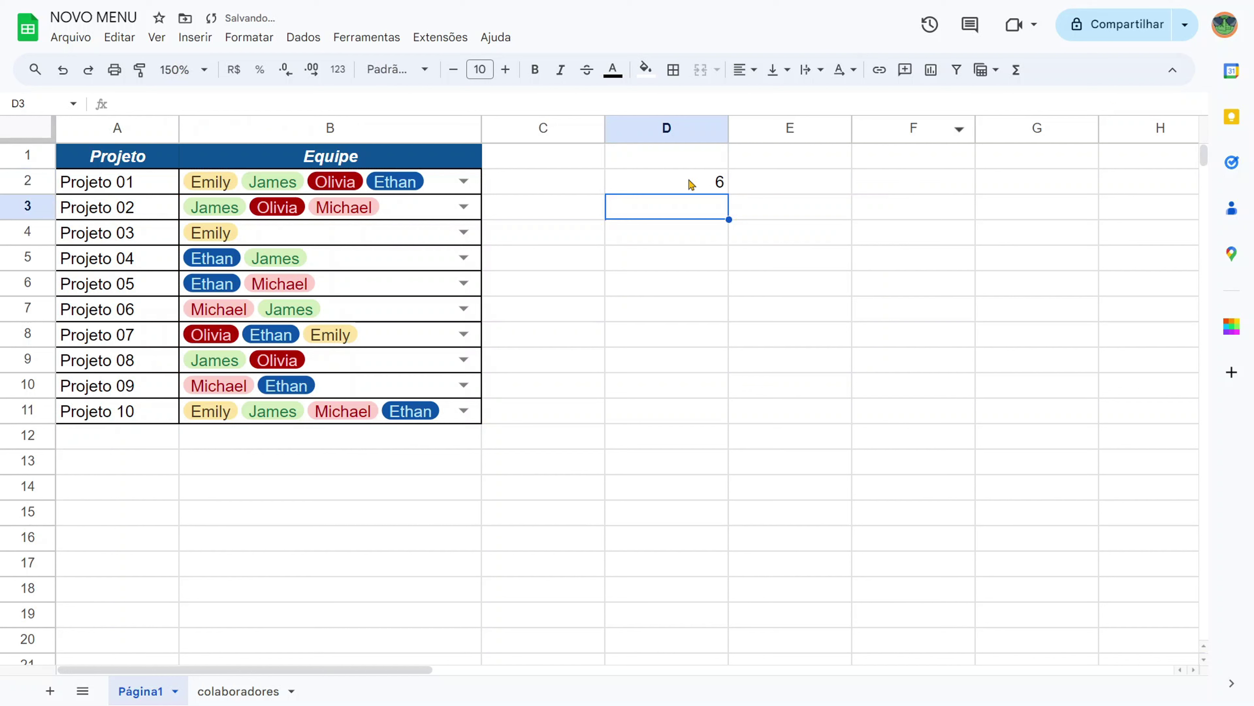
pyautogui.click(690, 184)
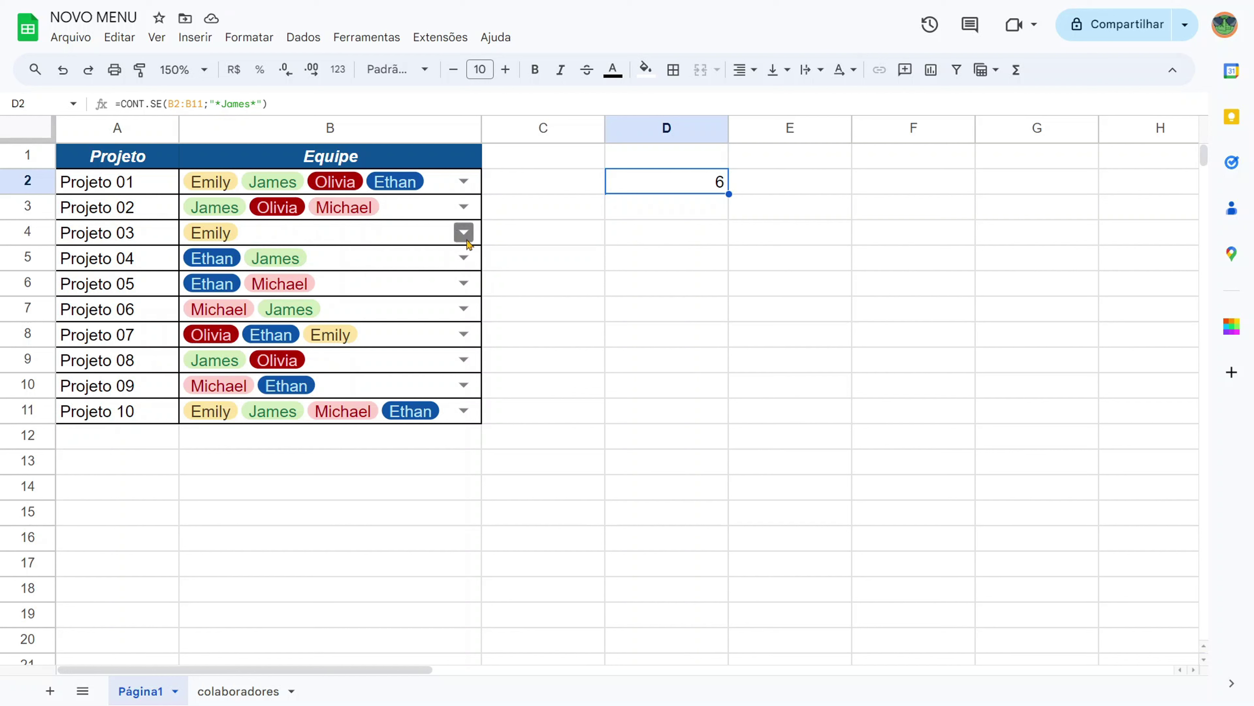
# Step: Add James and Michael to Projeto 03, and James to Projeto 05
pyautogui.click(464, 233)
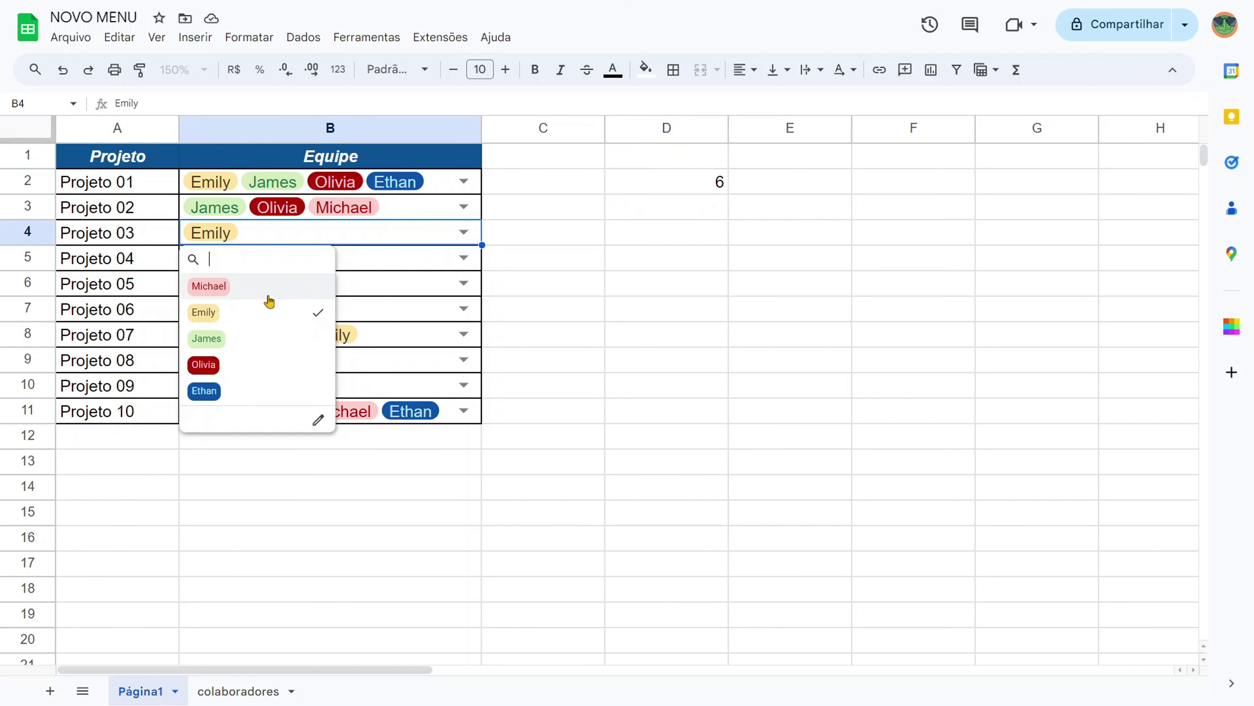
pyautogui.click(221, 341)
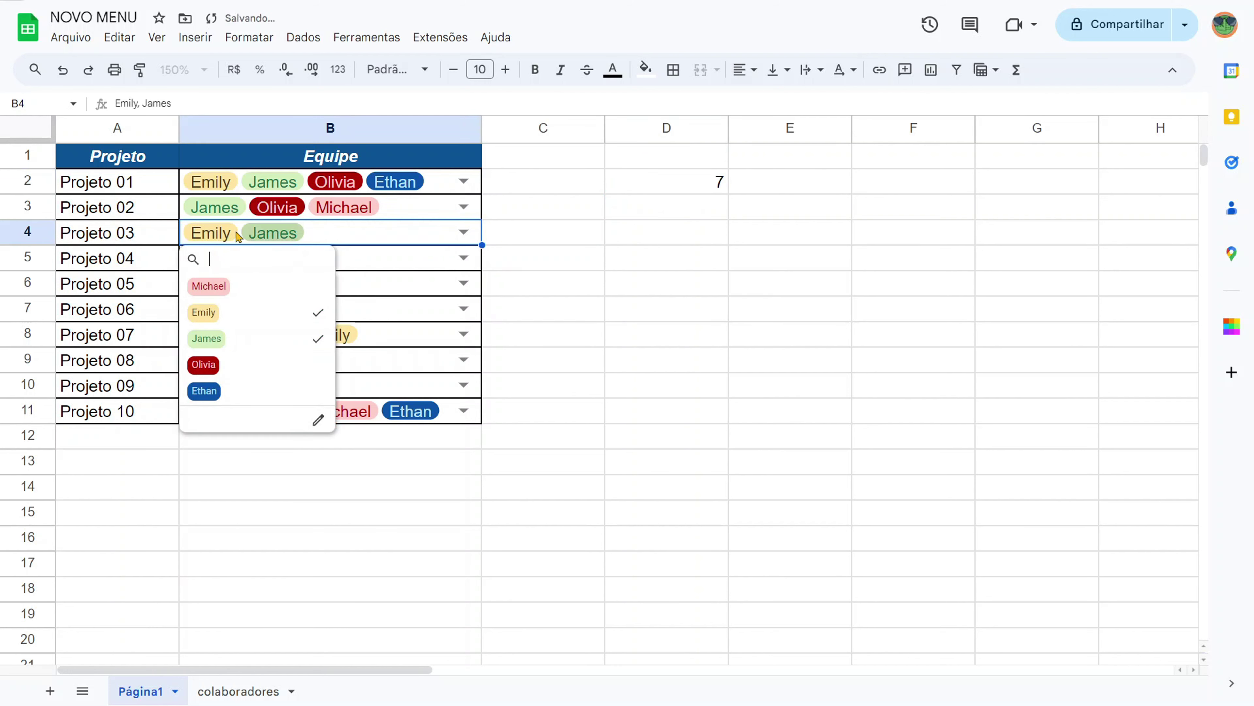
pyautogui.click(240, 286)
pyautogui.click(716, 195)
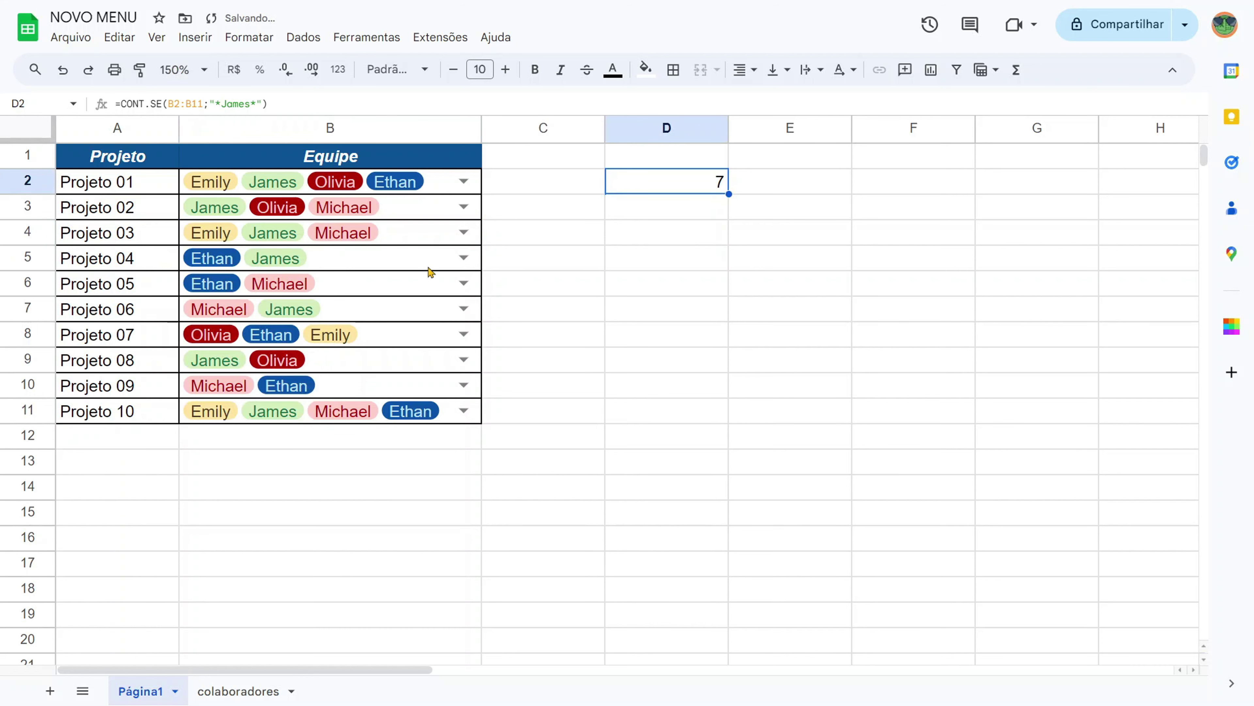
pyautogui.click(464, 283)
pyautogui.click(237, 389)
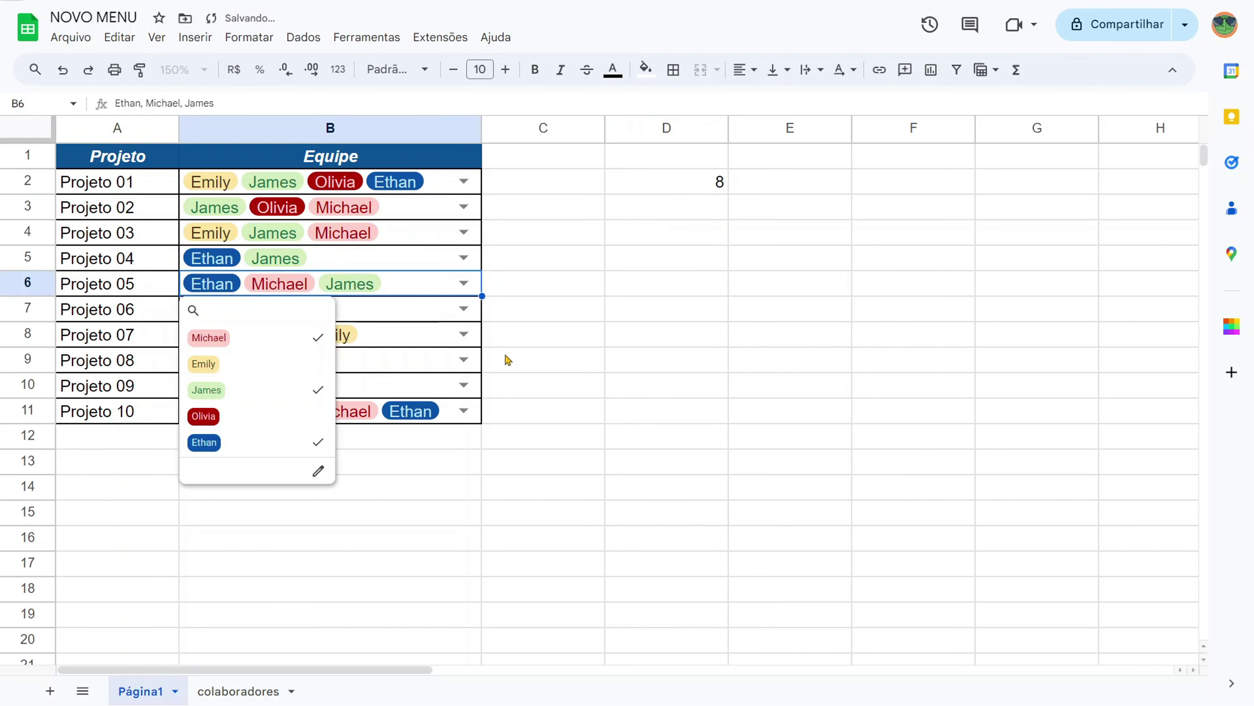
pyautogui.click(691, 315)
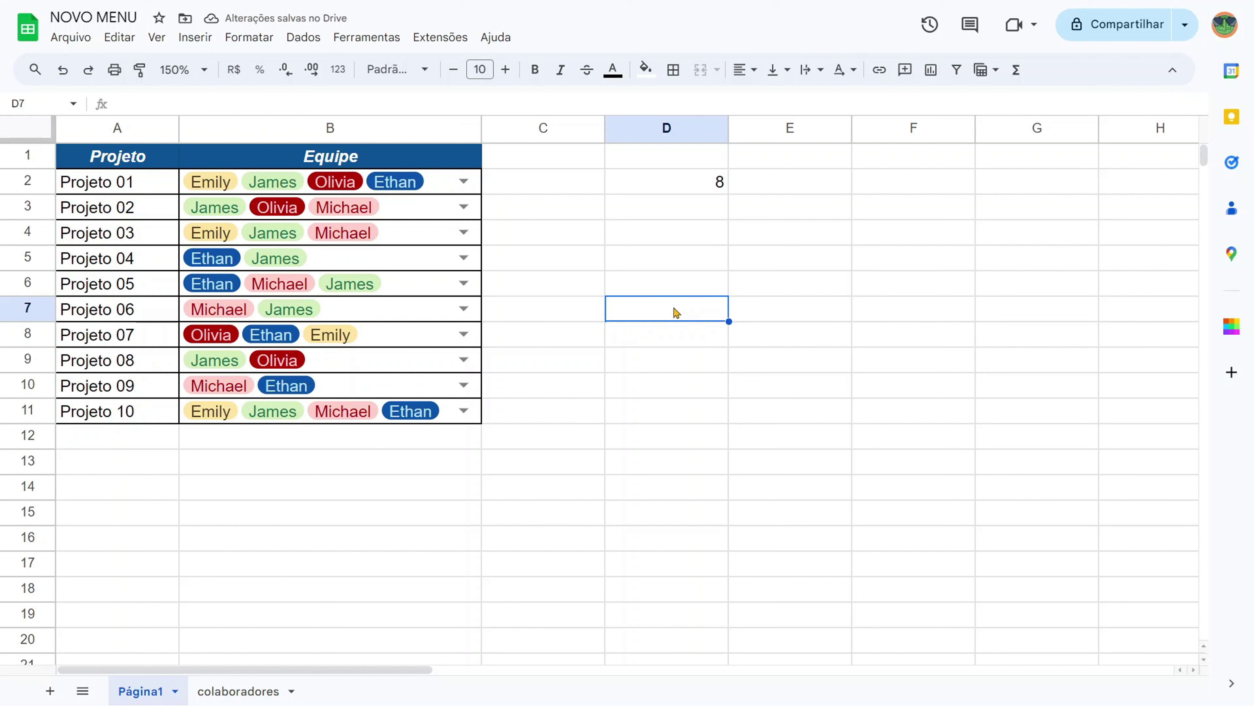
# Step: Centre-align the count in D2
pyautogui.click(684, 180)
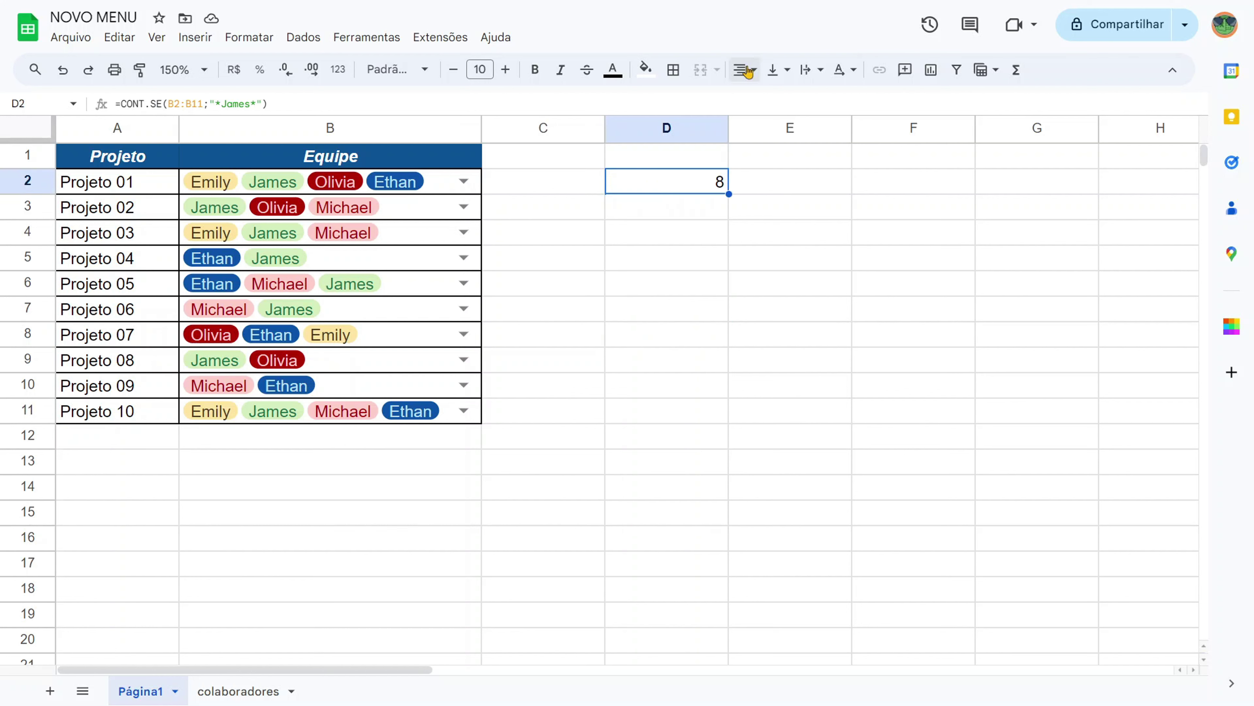
pyautogui.click(743, 69)
pyautogui.click(771, 102)
# Step: Toggle James on and off in Projeto 07's team, leaving him unselected
pyautogui.click(463, 335)
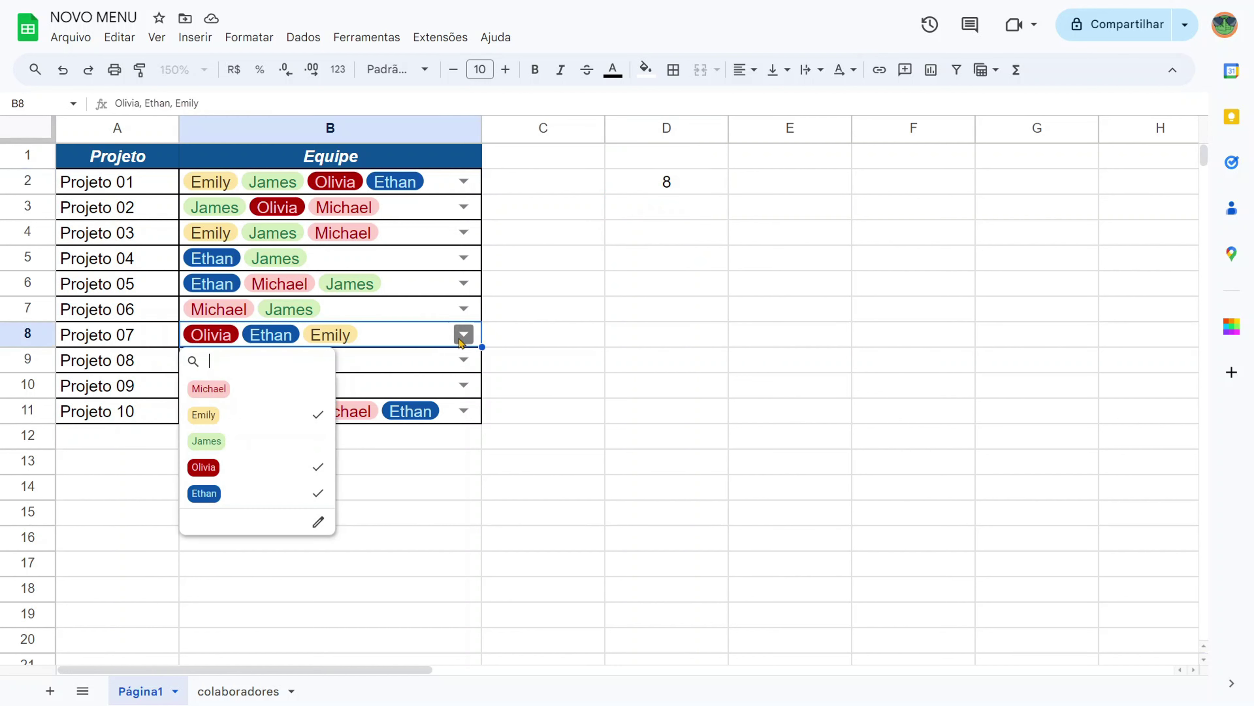
pyautogui.click(256, 451)
pyautogui.click(256, 452)
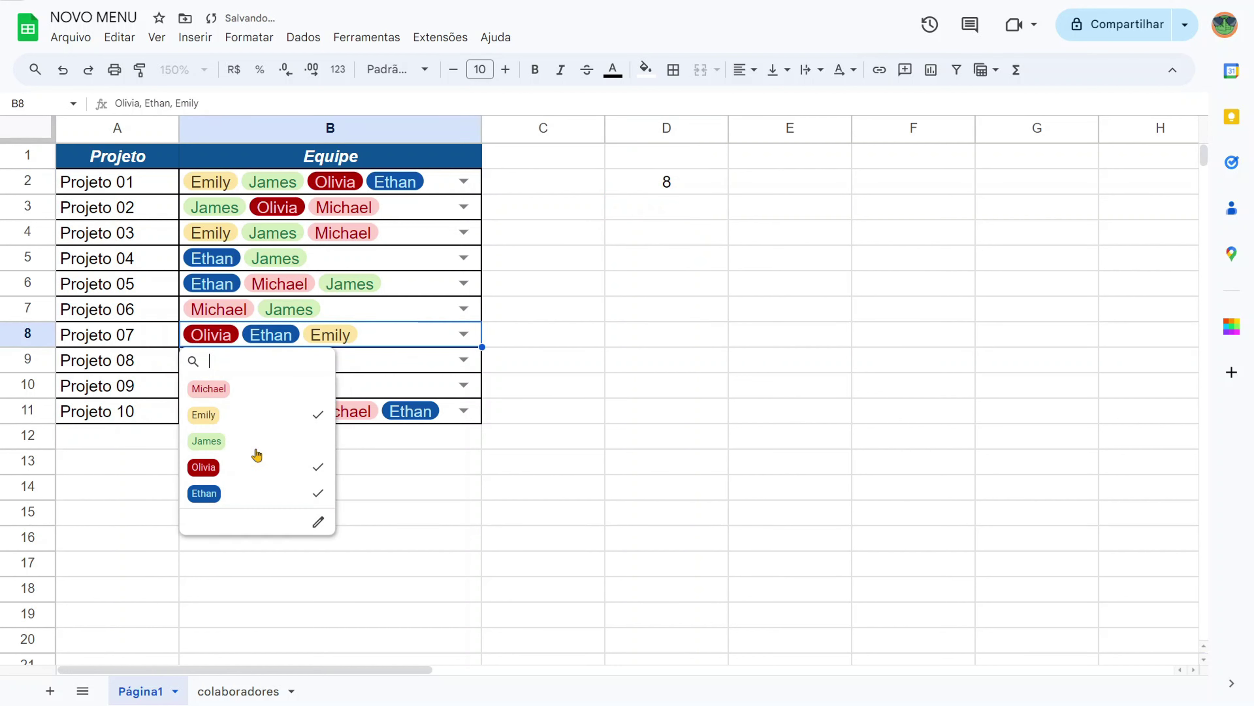
pyautogui.click(256, 452)
pyautogui.click(256, 452)
pyautogui.click(256, 452)
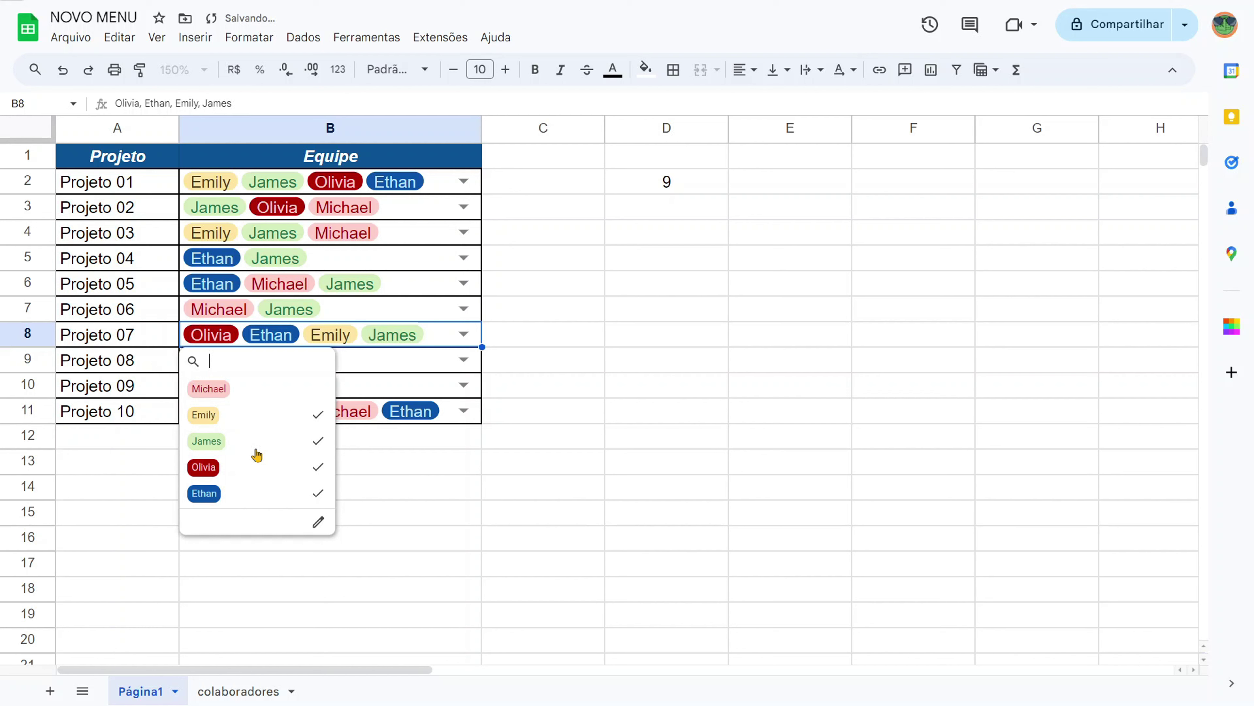
pyautogui.click(256, 452)
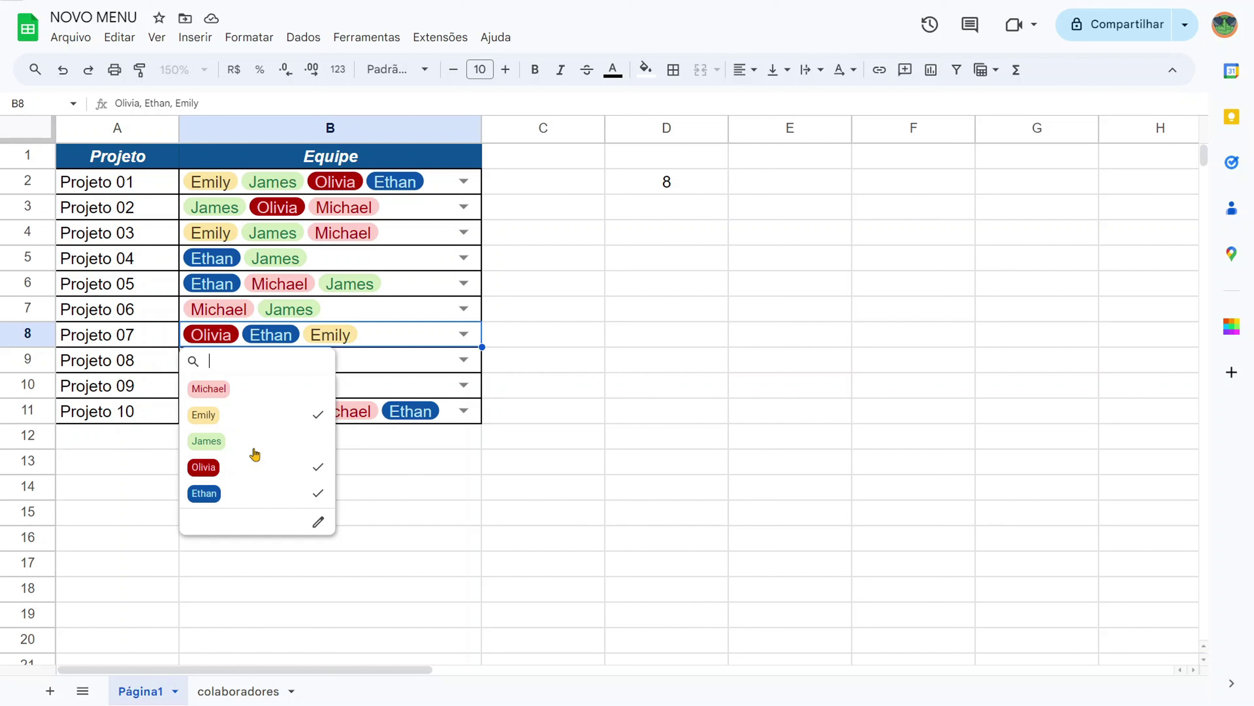
pyautogui.click(805, 242)
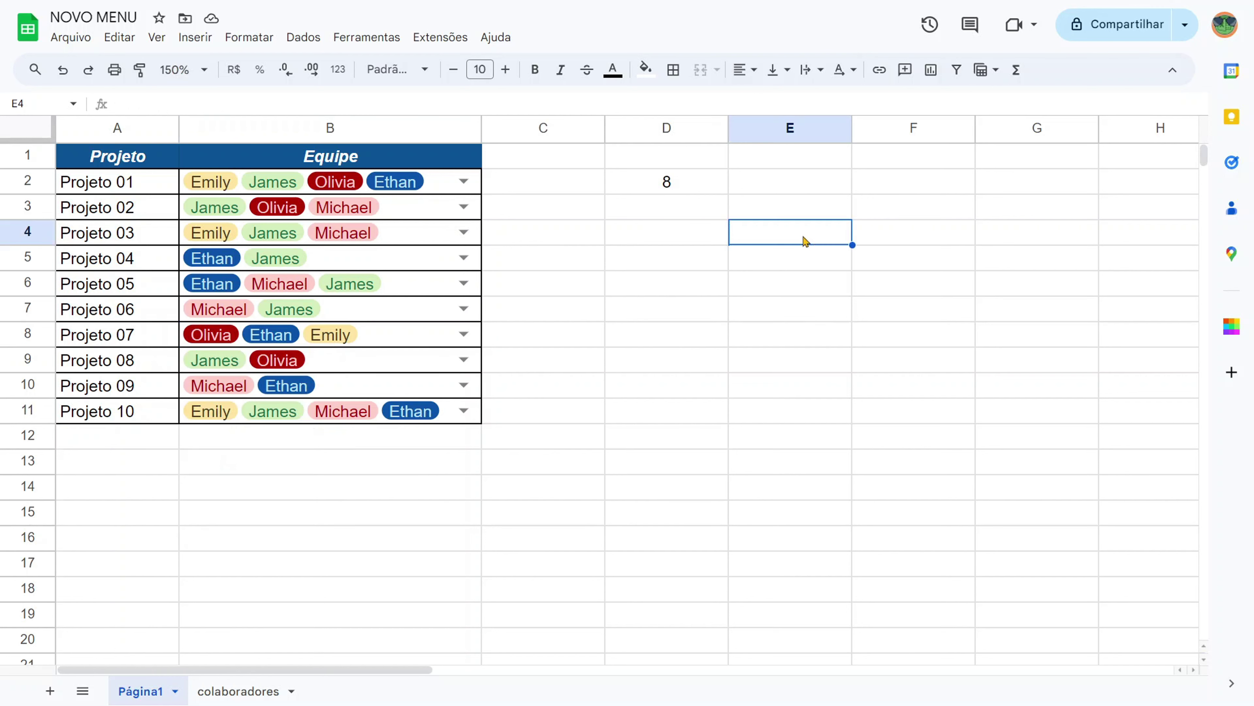